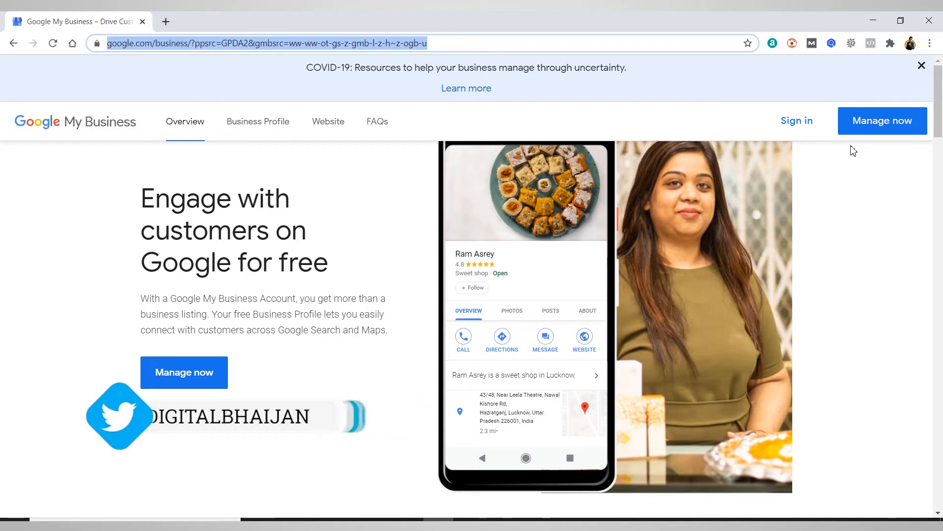
# Begin managing a business, search the existing listings for "busines", and clear the search text.
pyautogui.click(876, 137)
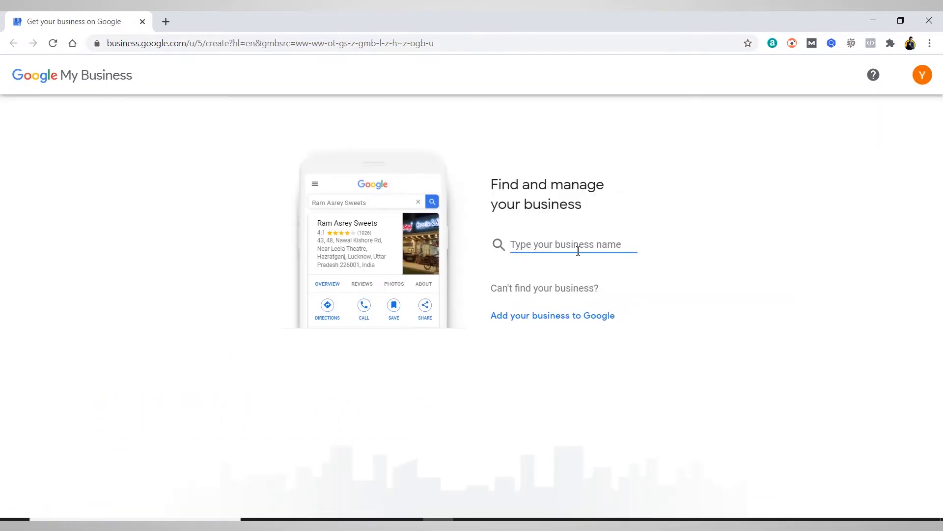
pyautogui.write('b')
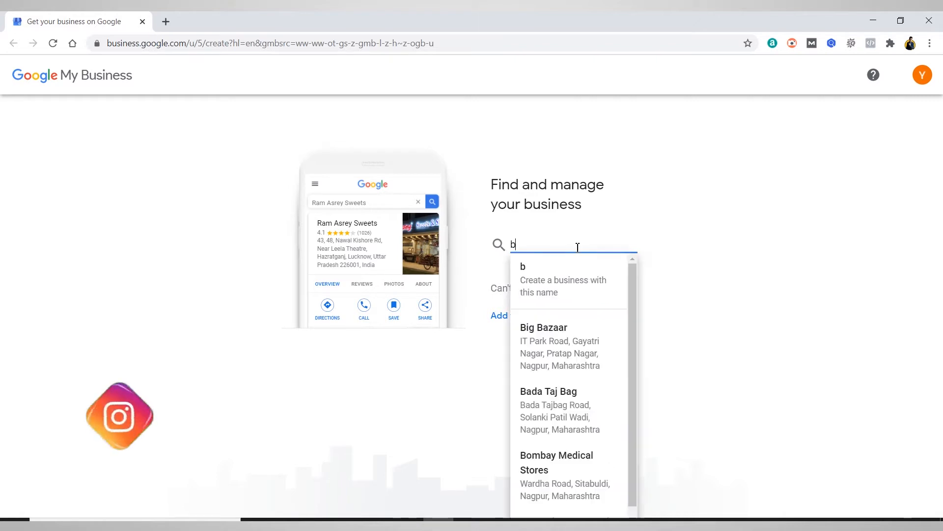
pyautogui.write('usines')
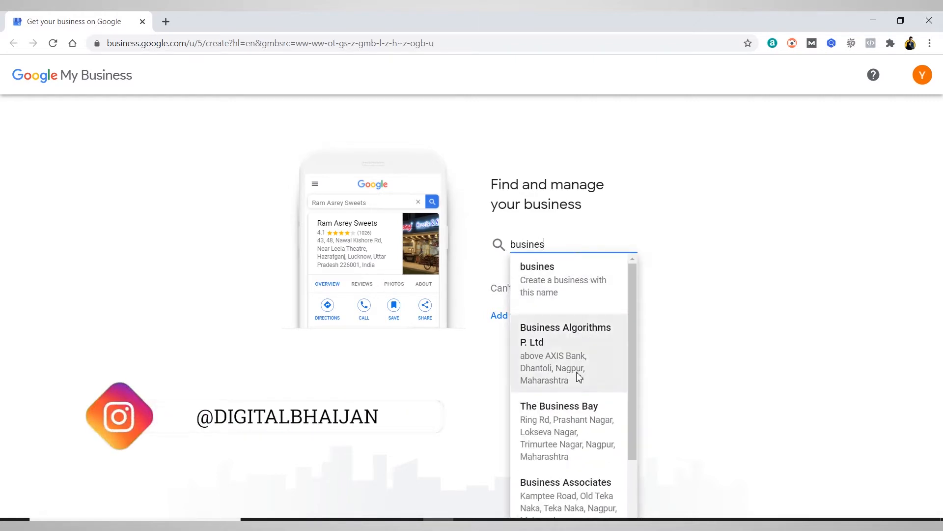
pyautogui.scroll(-2, 594, 444)
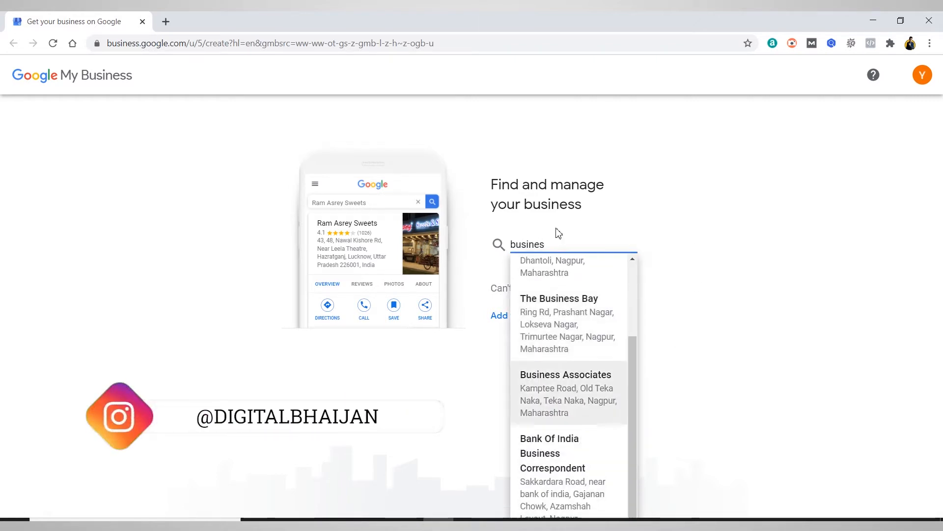
pyautogui.doubleClick(546, 244)
pyautogui.press('BackSpace')
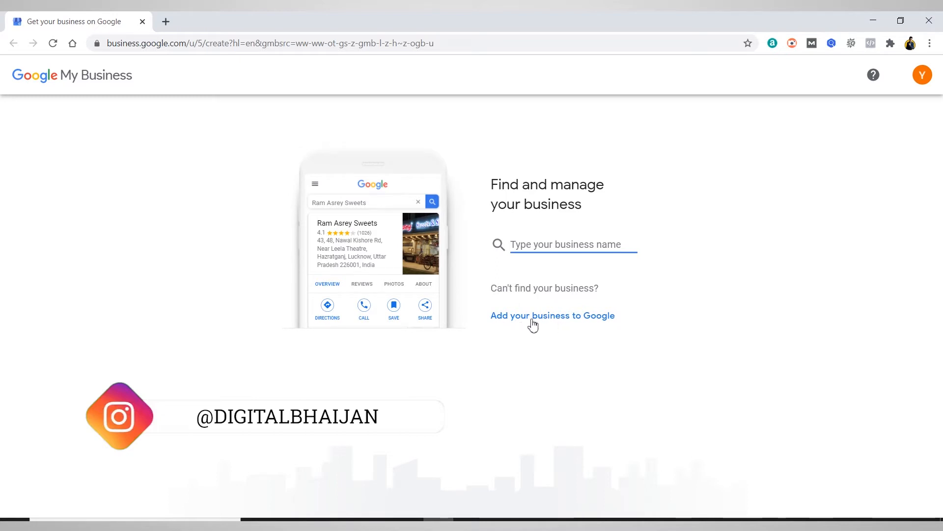
# Start adding a new business to Google, name it "My Sample Business", and continue to the category question.
pyautogui.click(562, 322)
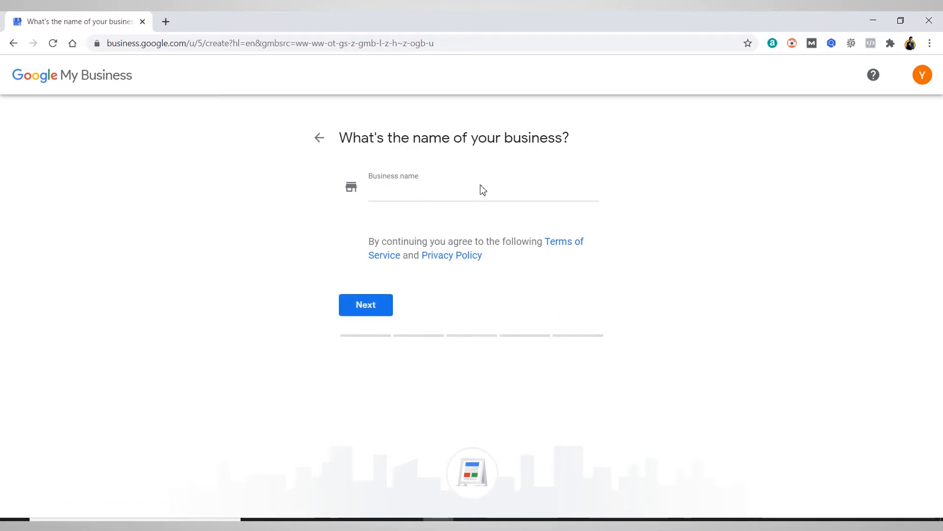
pyautogui.click(424, 194)
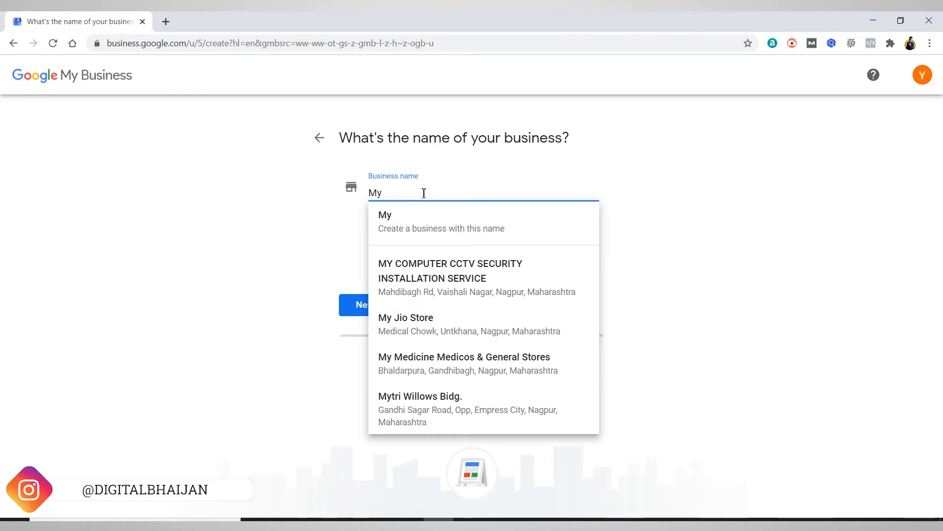
pyautogui.write('My Samp')
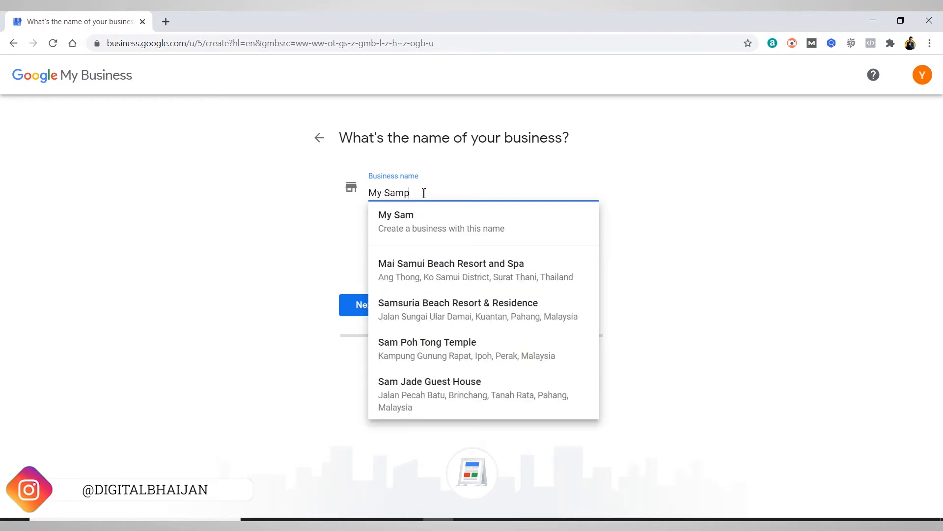
pyautogui.write('le Business')
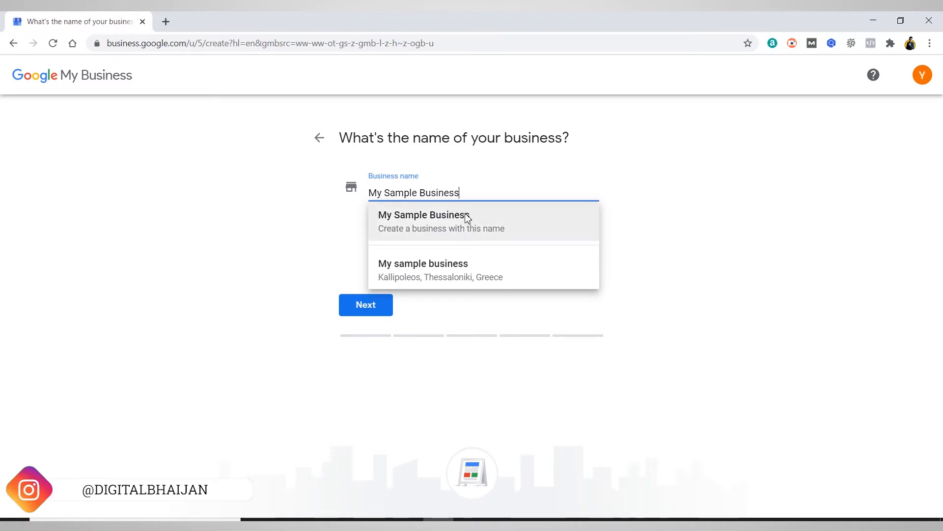
pyautogui.click(455, 230)
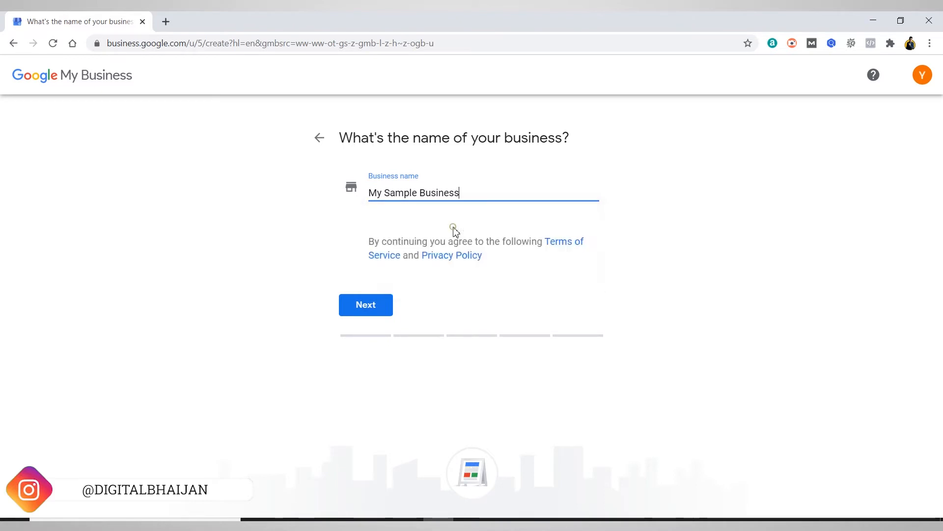
pyautogui.click(371, 308)
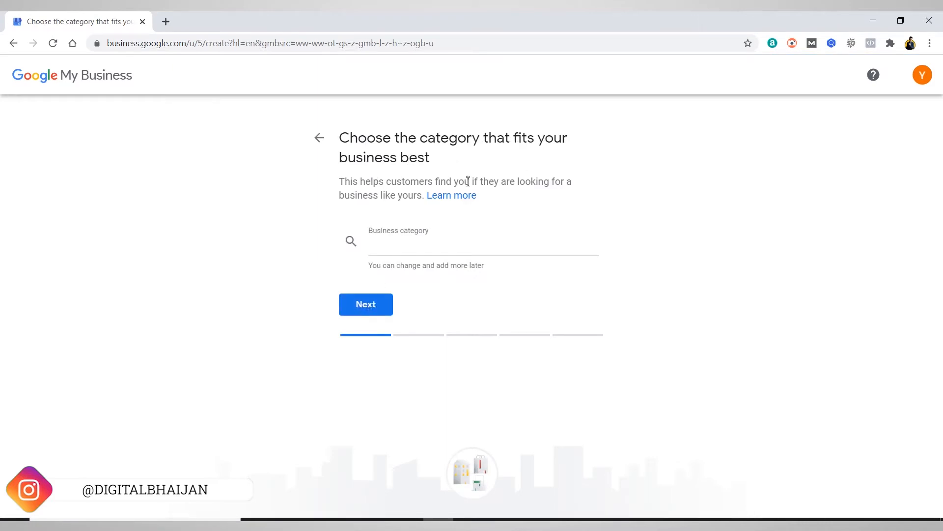
# Choose Coaching Center as the business category.
pyautogui.click(423, 248)
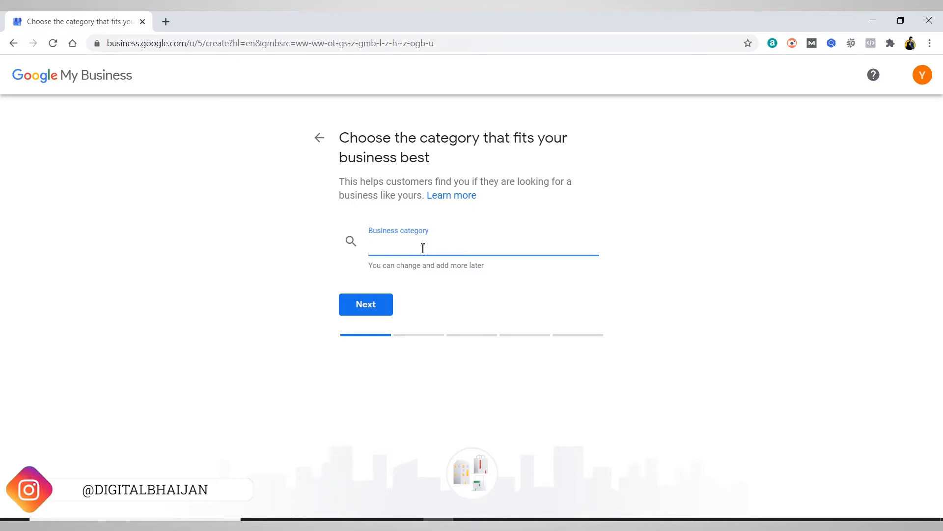
pyautogui.write('coach')
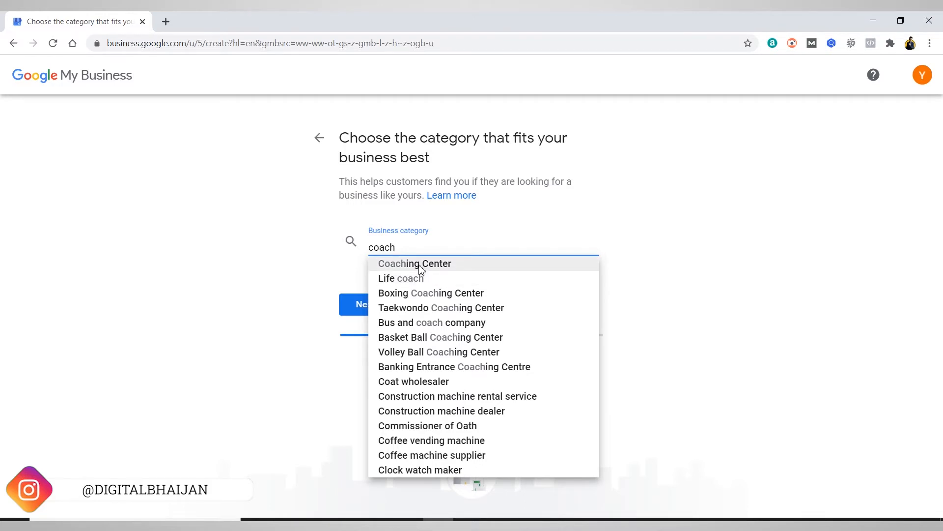
pyautogui.click(420, 269)
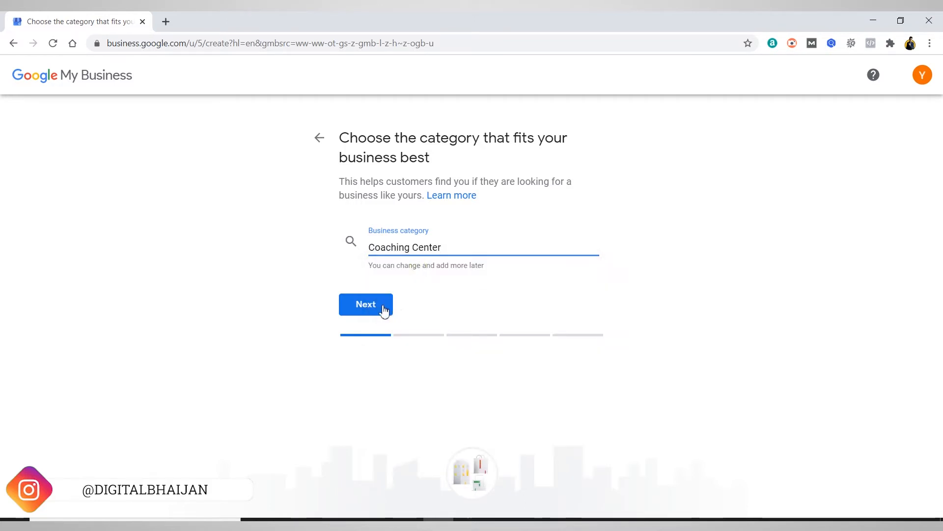
pyautogui.moveTo(446, 247); pyautogui.dragTo(363, 256)
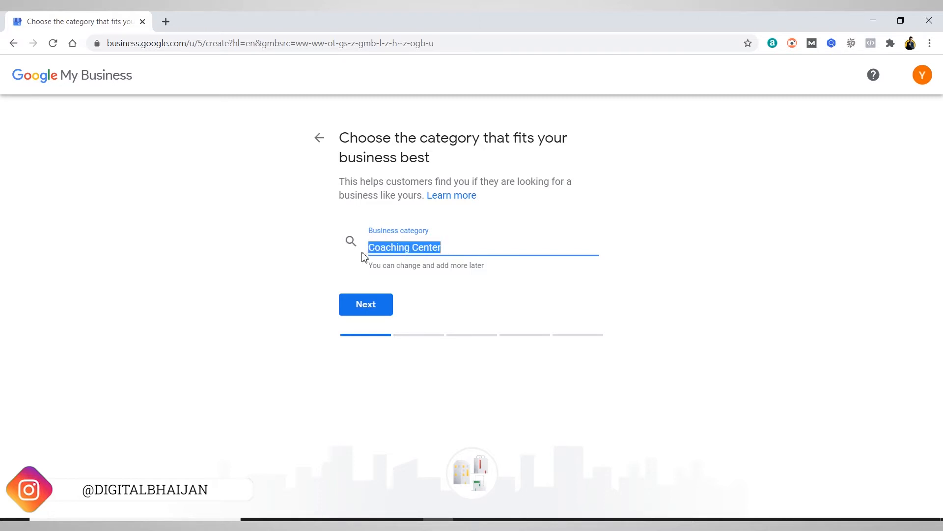
pyautogui.write('digi')
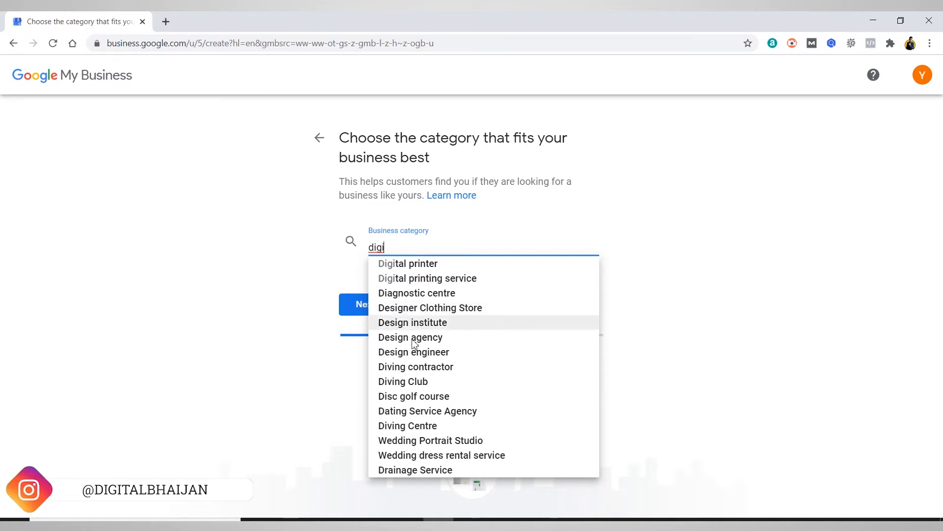
pyautogui.moveTo(369, 247); pyautogui.dragTo(600, 246)
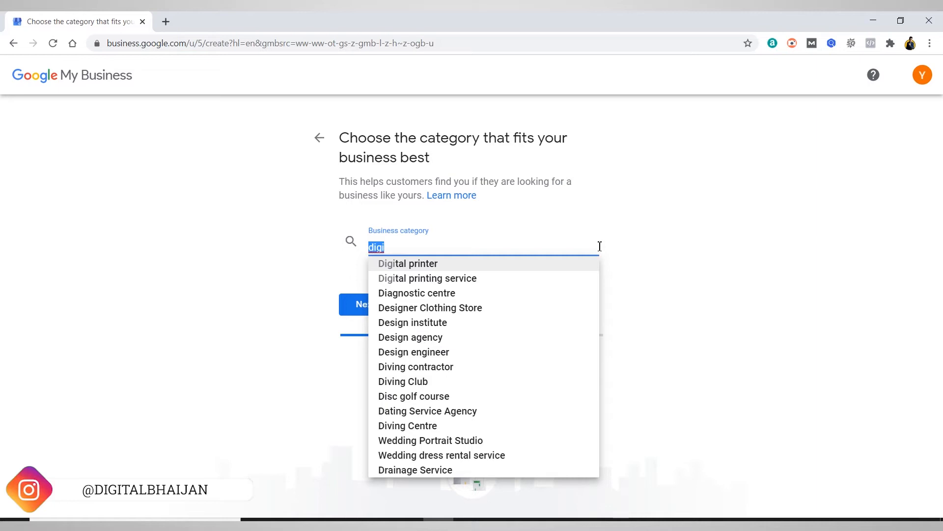
pyautogui.write('coaching')
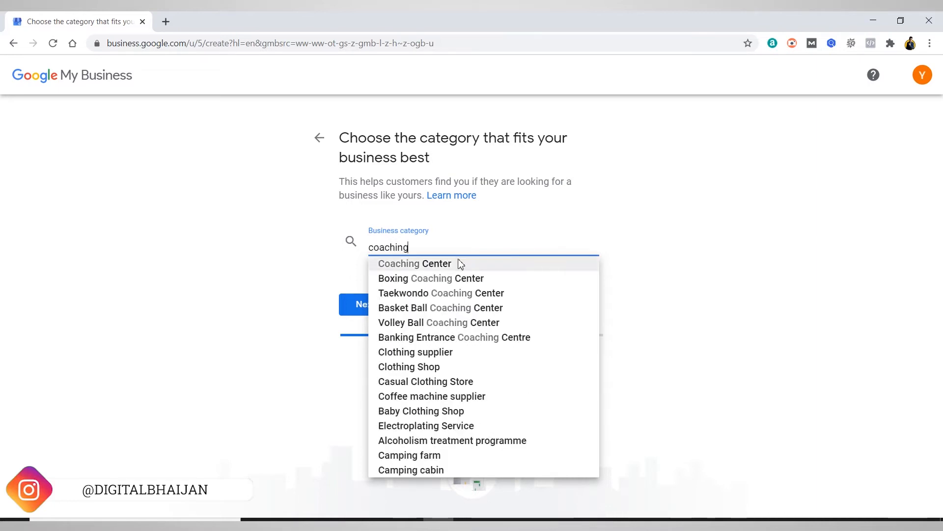
pyautogui.click(442, 264)
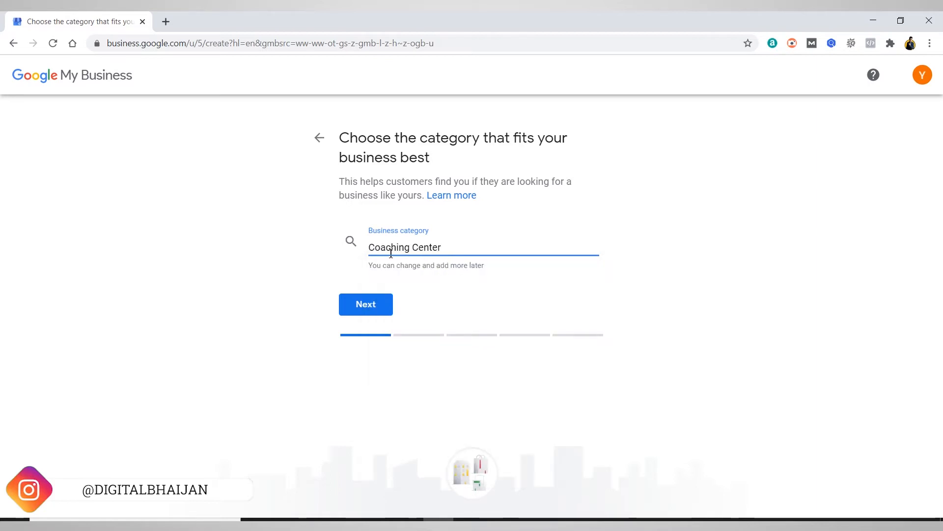
# Accept the business category and answer Yes to adding a location customers can visit, continuing to the address form.
pyautogui.click(371, 307)
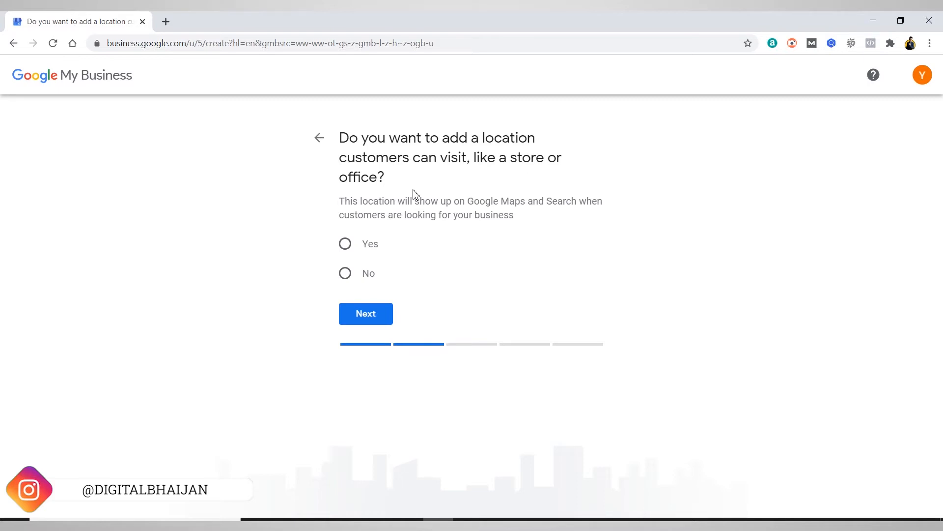
pyautogui.click(351, 254)
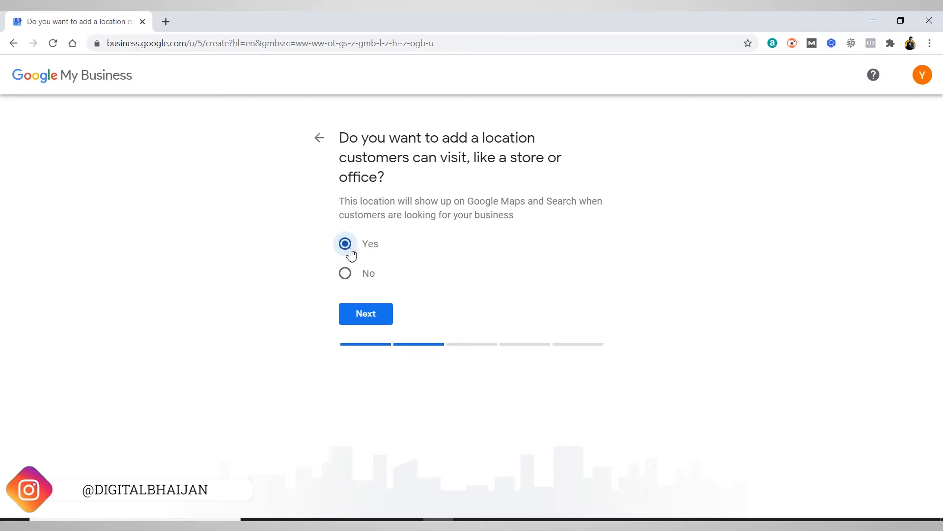
pyautogui.click(346, 281)
pyautogui.click(345, 244)
pyautogui.click(383, 318)
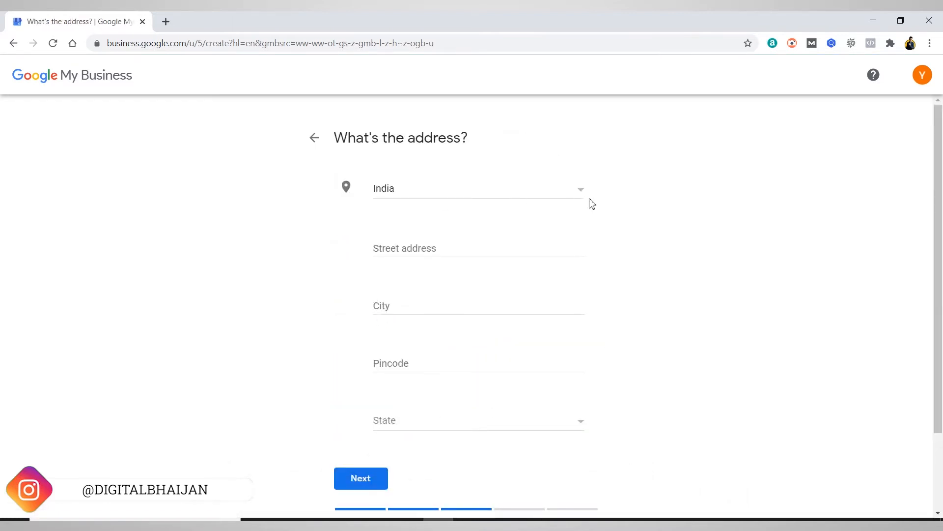
# Fill in the business's street address and city in the address form.
pyautogui.scroll(-1, 506, 194)
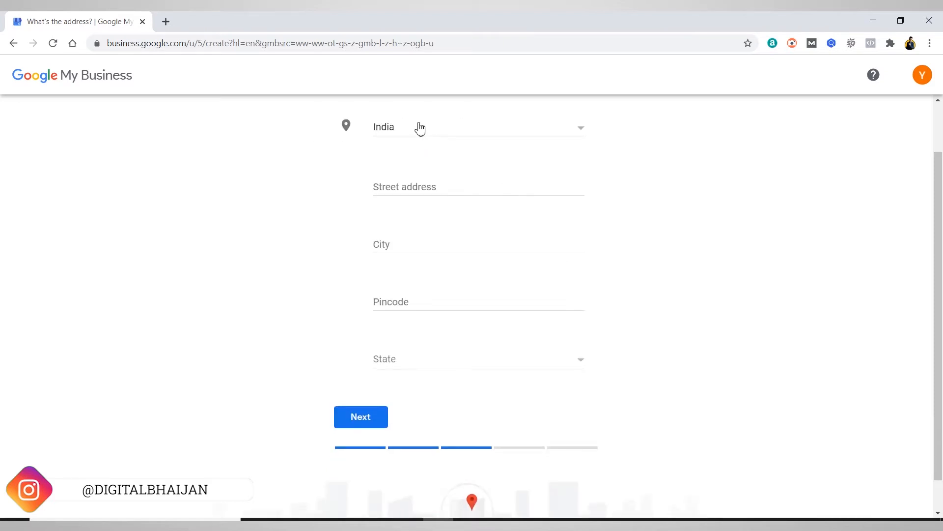
pyautogui.click(418, 186)
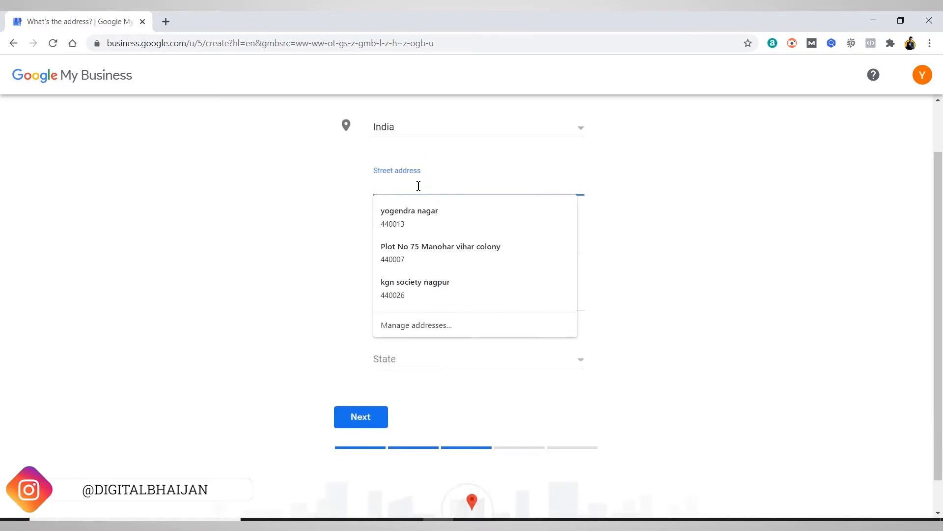
pyautogui.write('Friends colony')
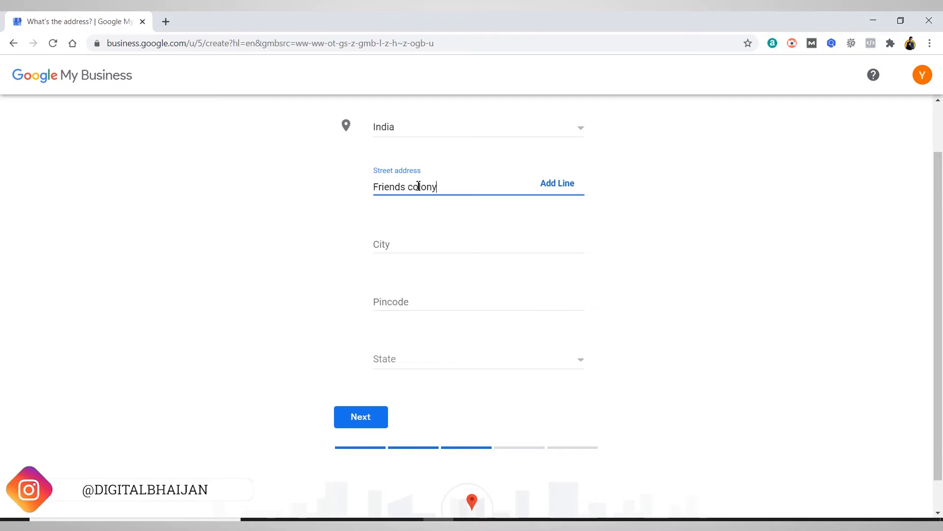
pyautogui.press('Tab')
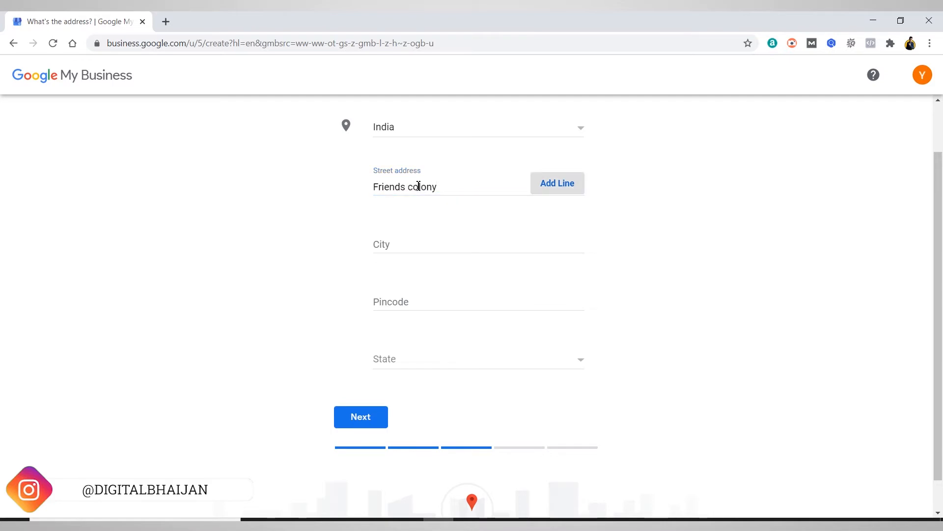
pyautogui.press('Tab')
pyautogui.write('Nagpur')
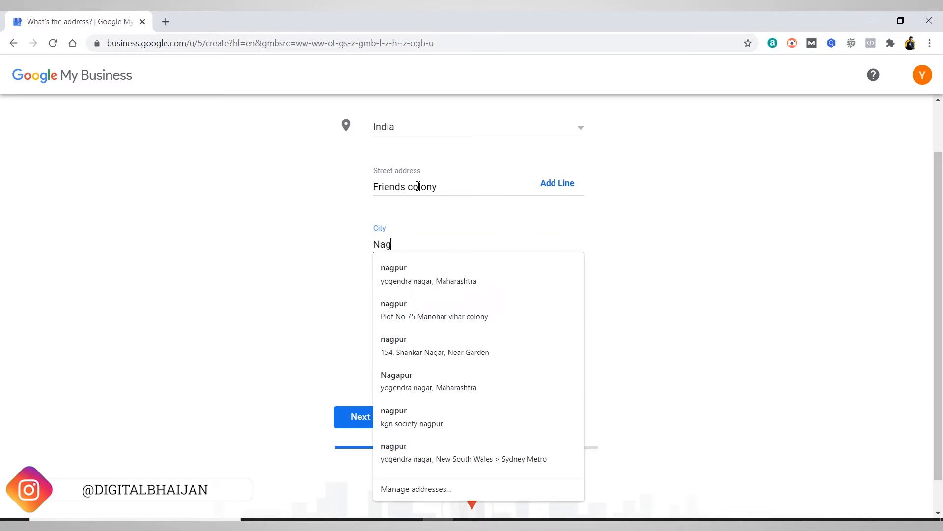
pyautogui.click(643, 257)
# Enter the business's pincode, select Maharashtra as the state, and submit the address.
pyautogui.click(426, 305)
pyautogui.write('440007')
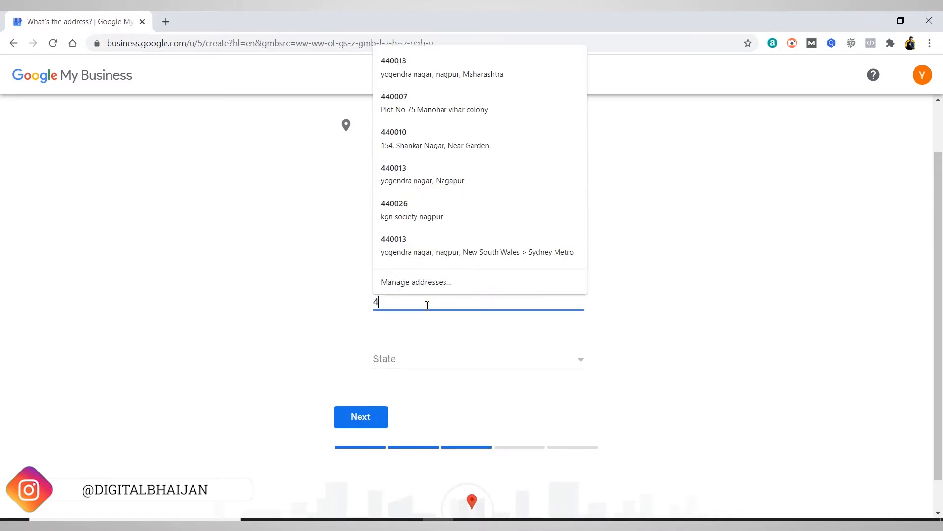
pyautogui.click(746, 283)
pyautogui.click(477, 369)
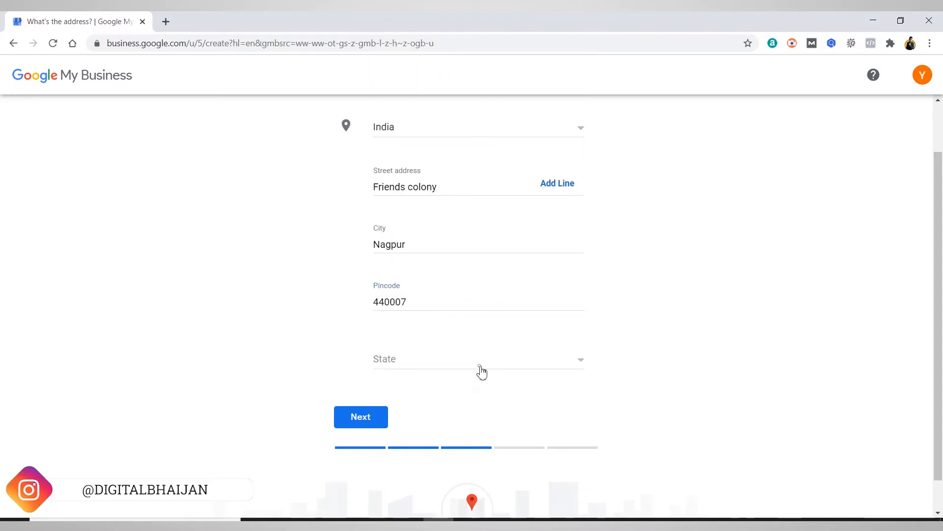
pyautogui.write('mah')
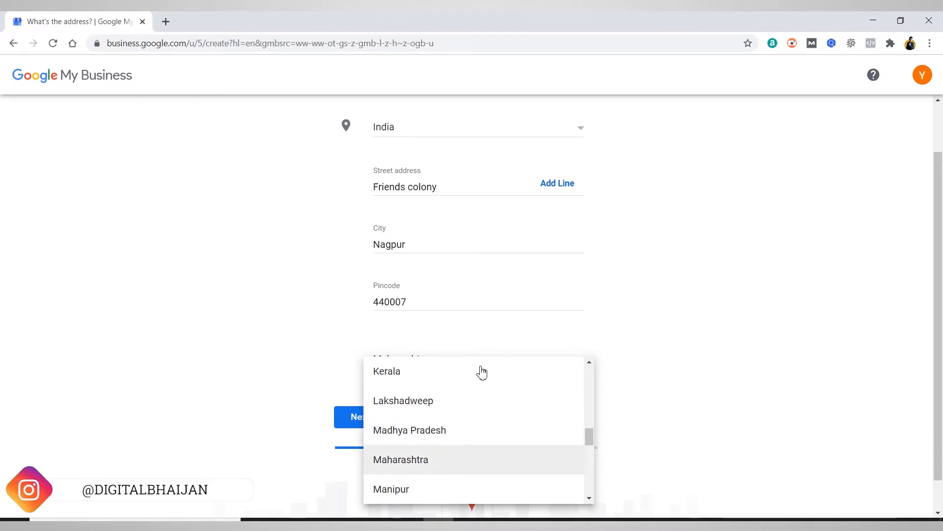
pyautogui.click(462, 464)
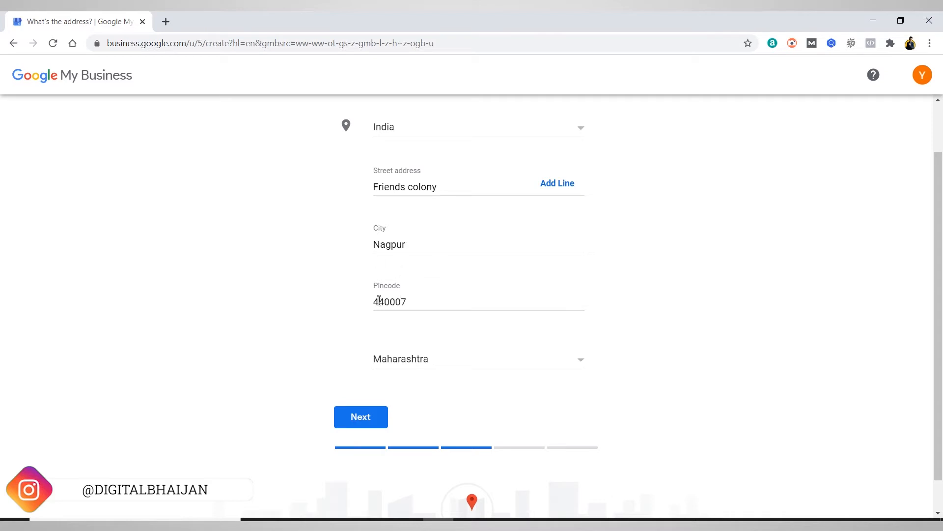
pyautogui.click(375, 419)
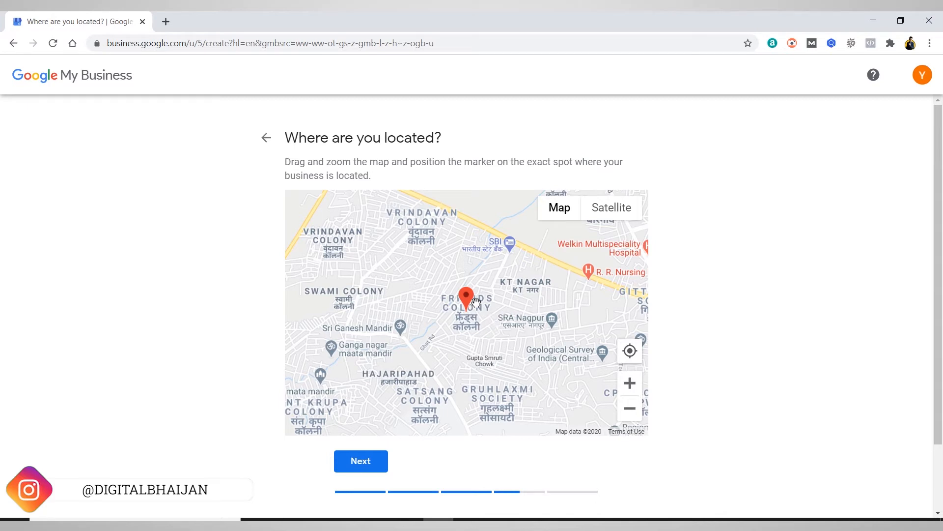
# Fine-tune the business location marker on a Friends Colony street southwest of its starting spot and submit the map location.
pyautogui.moveTo(467, 301)
pyautogui.mouseDown()
pyautogui.moveTo(468, 287)
pyautogui.moveTo(464, 307)
pyautogui.moveTo(481, 296)
pyautogui.moveTo(456, 308)
pyautogui.mouseUp()
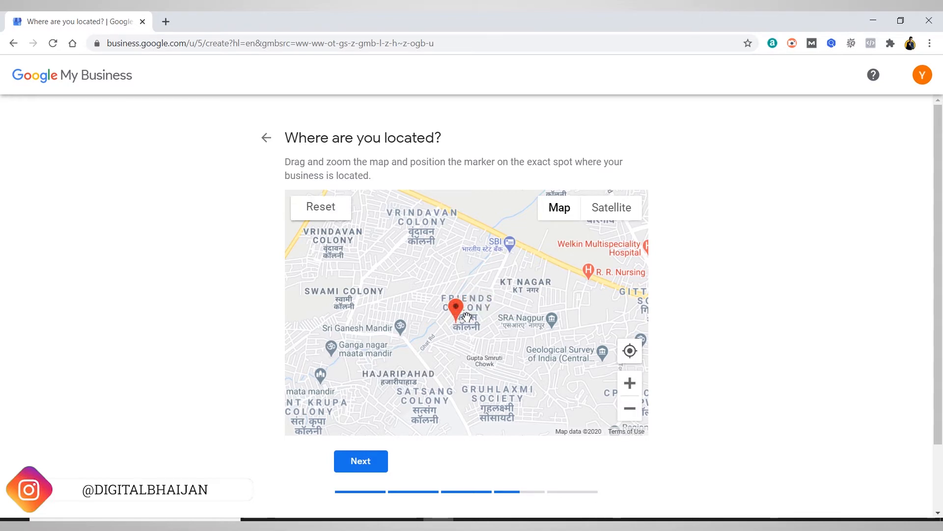
pyautogui.scroll(-2, 465, 316)
pyautogui.scroll(1, 466, 316)
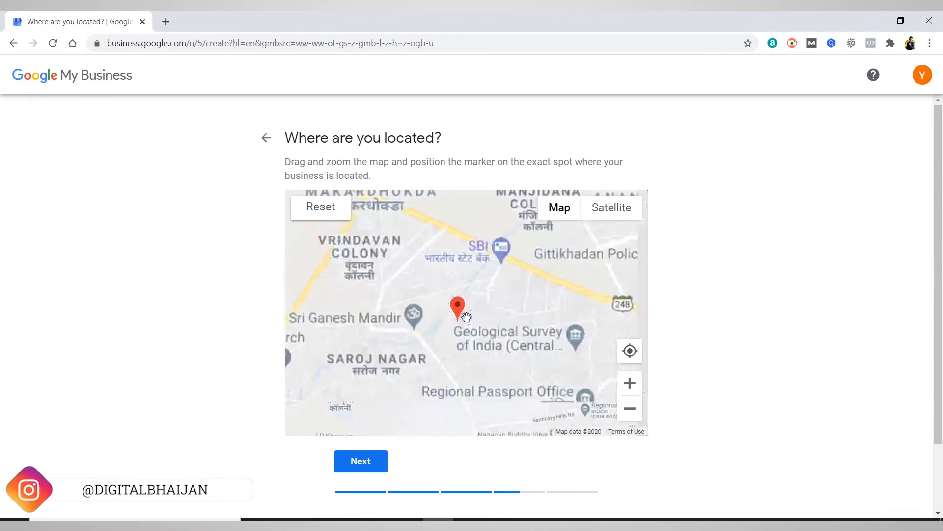
pyautogui.click(627, 390)
pyautogui.click(627, 389)
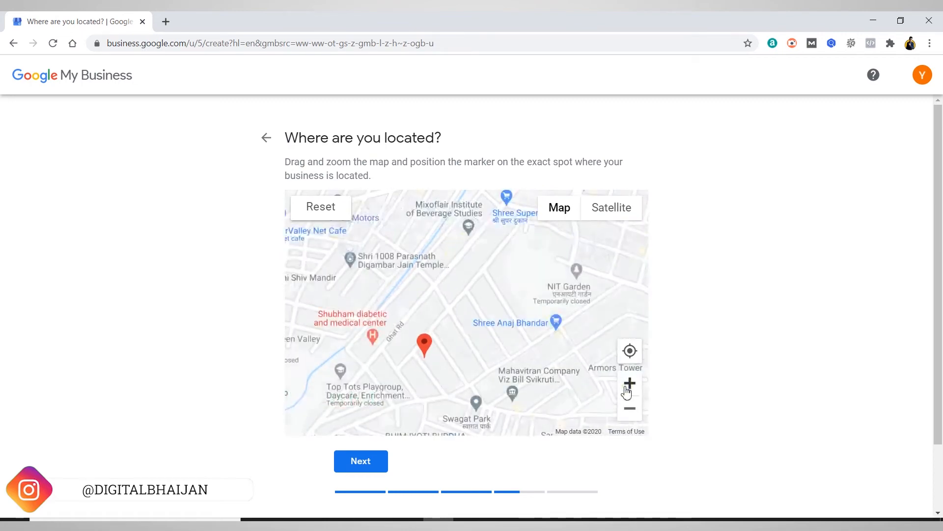
pyautogui.moveTo(424, 345)
pyautogui.mouseDown()
pyautogui.moveTo(432, 333)
pyautogui.moveTo(435, 346)
pyautogui.mouseUp()
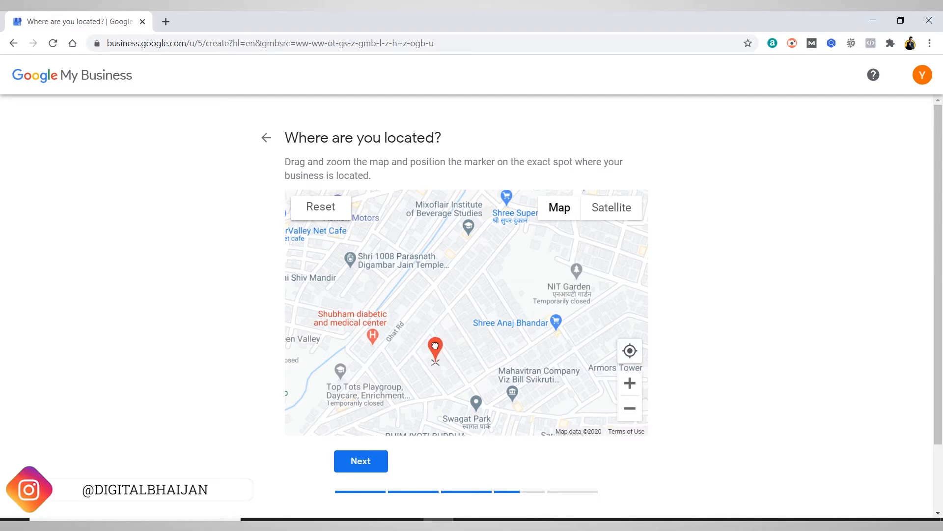
pyautogui.moveTo(435, 345); pyautogui.dragTo(436, 346)
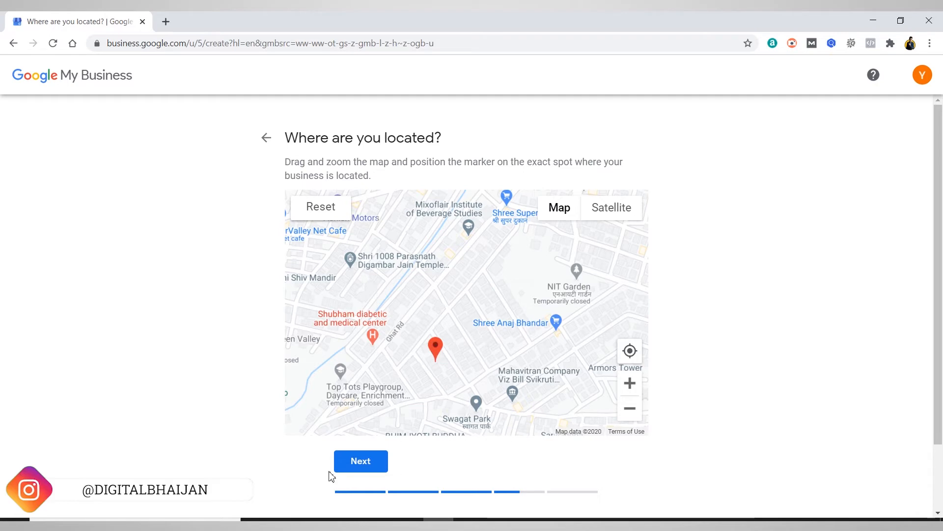
pyautogui.click(351, 471)
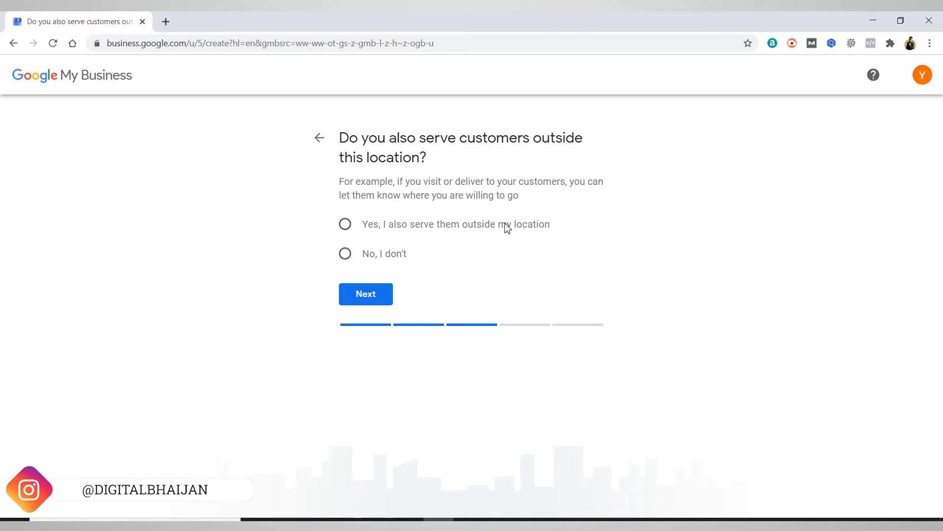
pyautogui.click(350, 260)
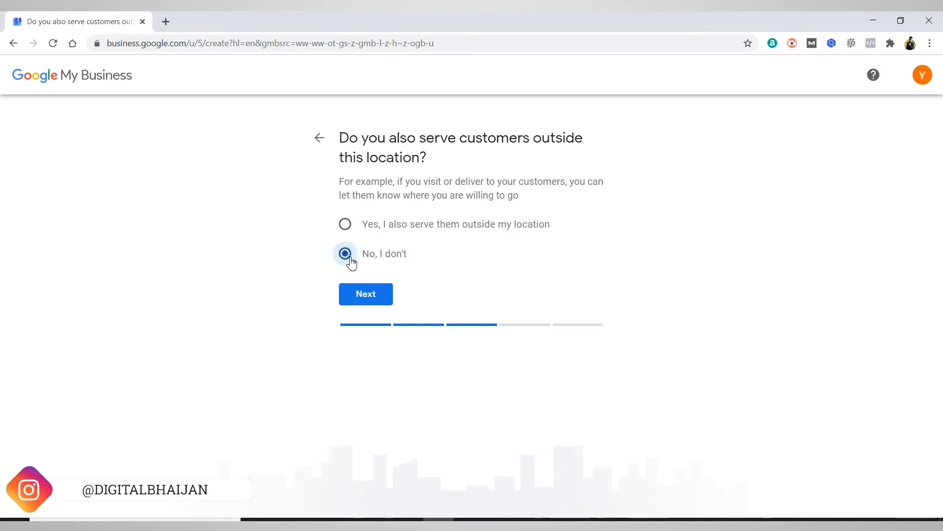
pyautogui.click(345, 225)
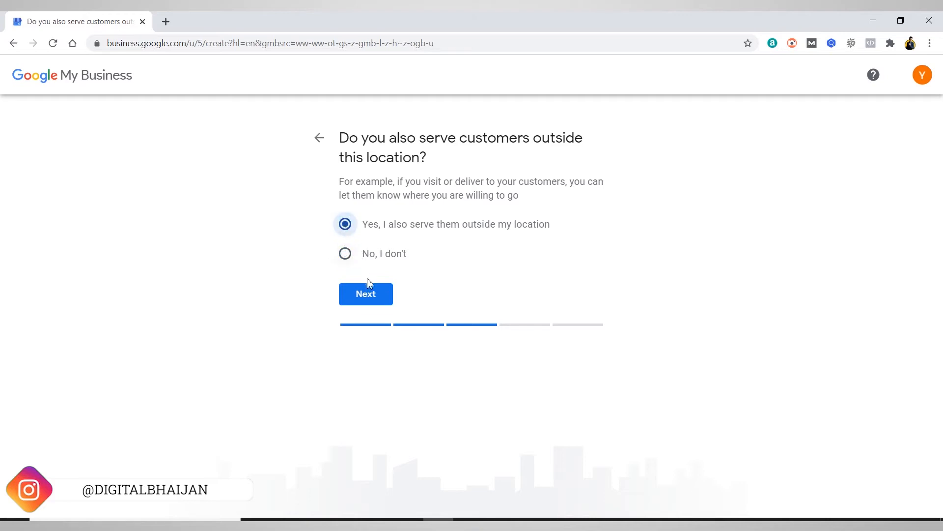
pyautogui.click(369, 296)
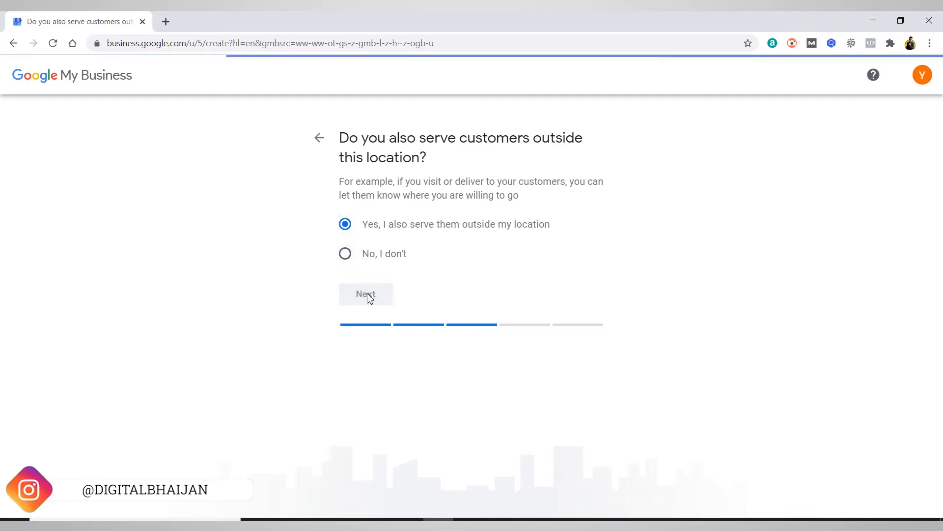
pyautogui.click(422, 229)
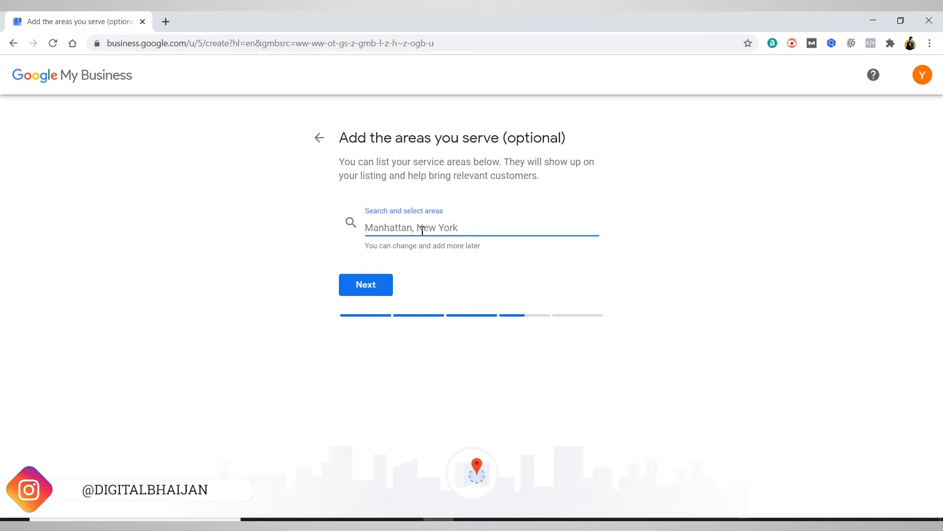
pyautogui.click(318, 140)
# Answer No to serving customers outside this location, and submit the contact phone number with the website URL left empty.
pyautogui.click(344, 254)
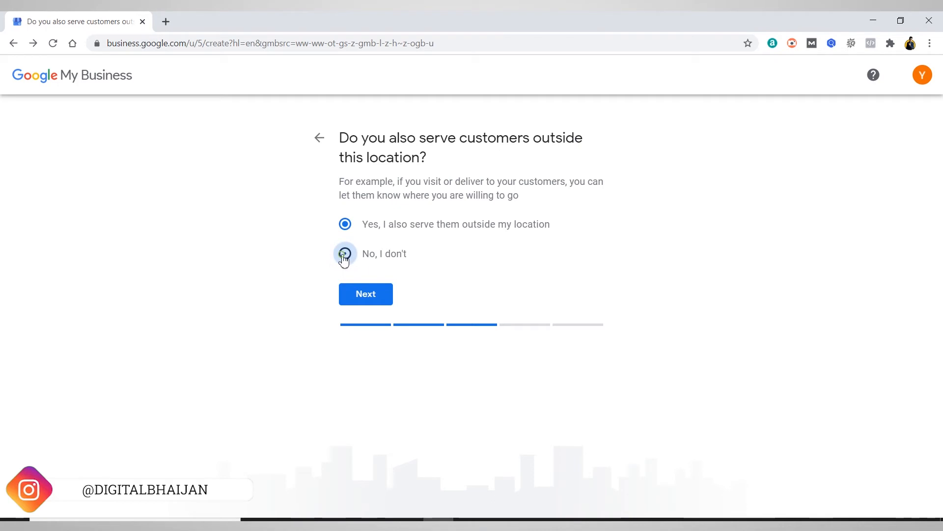
pyautogui.click(370, 298)
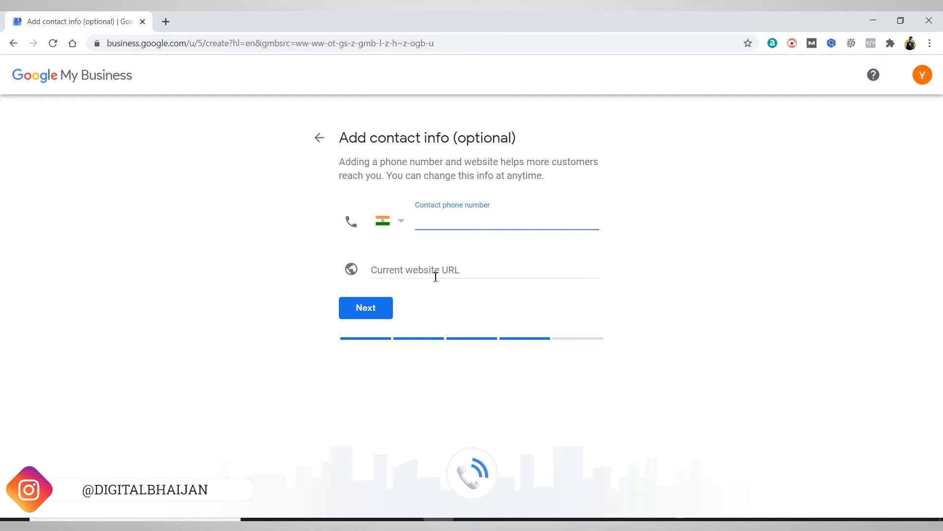
pyautogui.write('88888 88888')
pyautogui.click(435, 276)
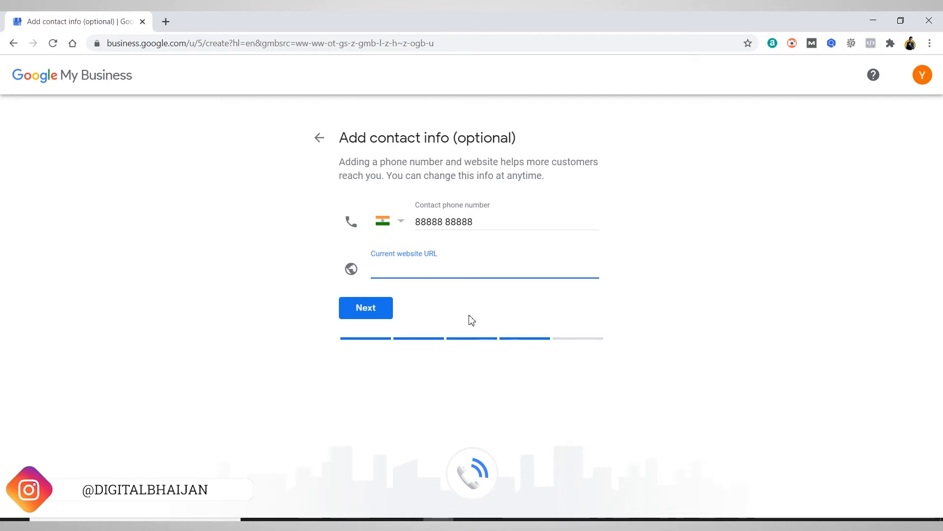
pyautogui.click(365, 310)
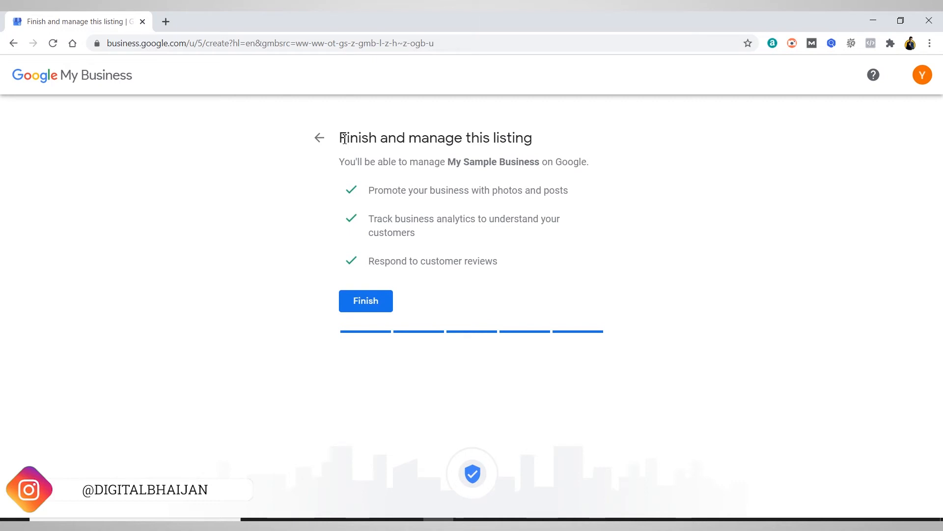
# Finish creating the listing for My Sample Business and proceed to the verification choices.
pyautogui.moveTo(344, 139); pyautogui.dragTo(558, 145)
pyautogui.click(534, 182)
pyautogui.moveTo(449, 163); pyautogui.dragTo(544, 164)
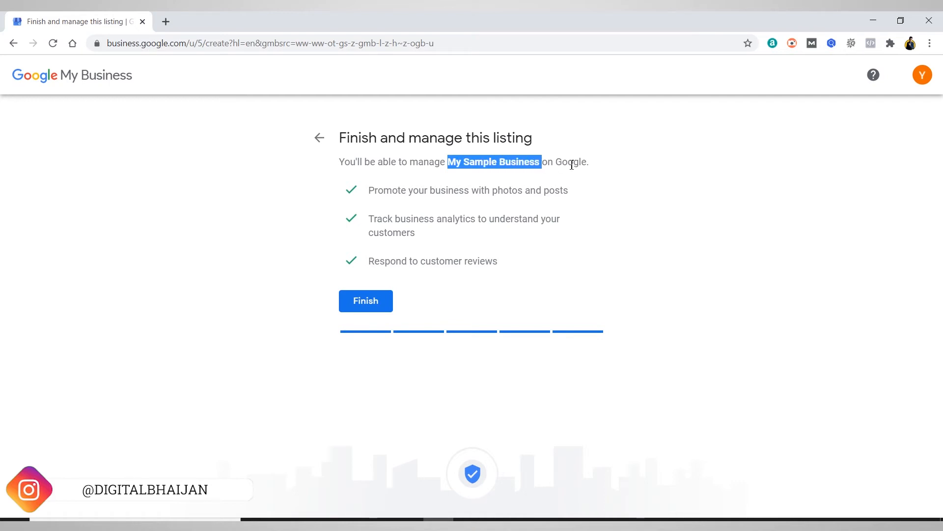
pyautogui.click(358, 307)
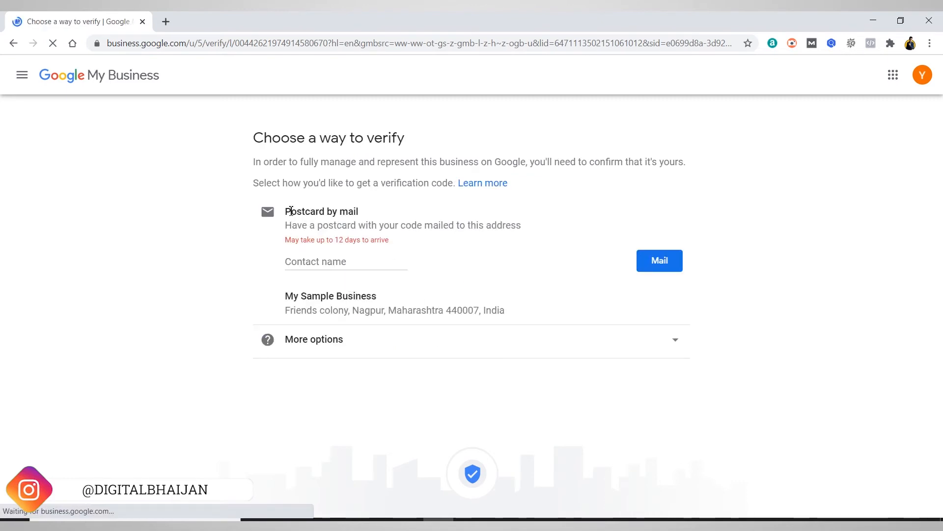
# Review the postcard verification method, reveal the other options, and choose to verify the business later.
pyautogui.moveTo(284, 211); pyautogui.dragTo(362, 213)
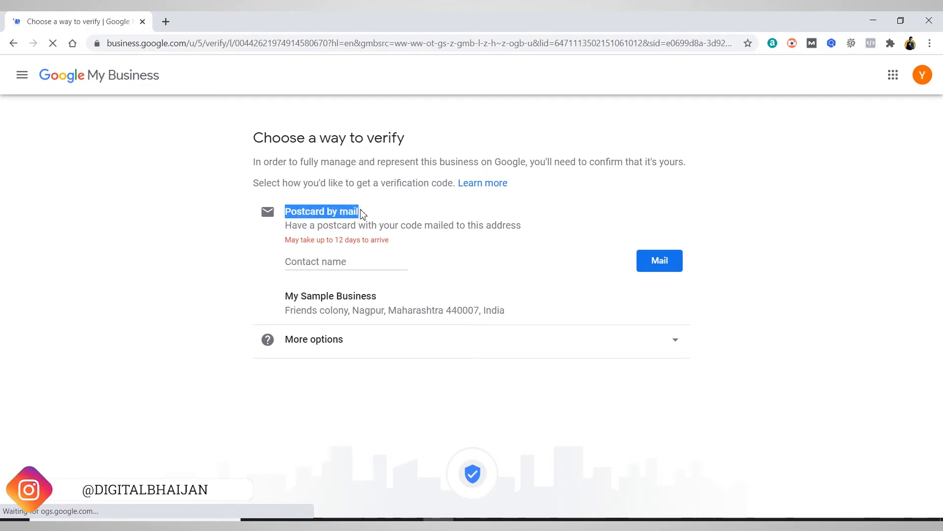
pyautogui.click(420, 211)
pyautogui.click(376, 264)
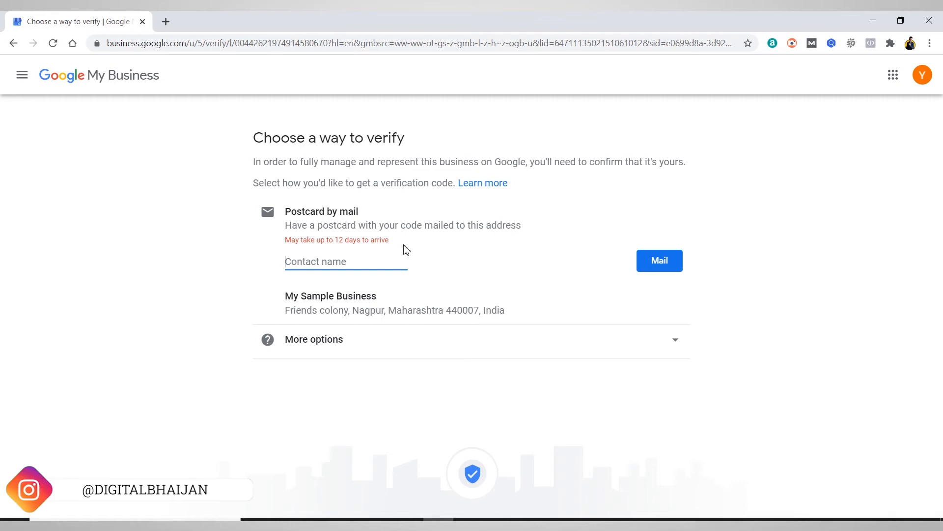
pyautogui.moveTo(406, 248); pyautogui.dragTo(335, 241)
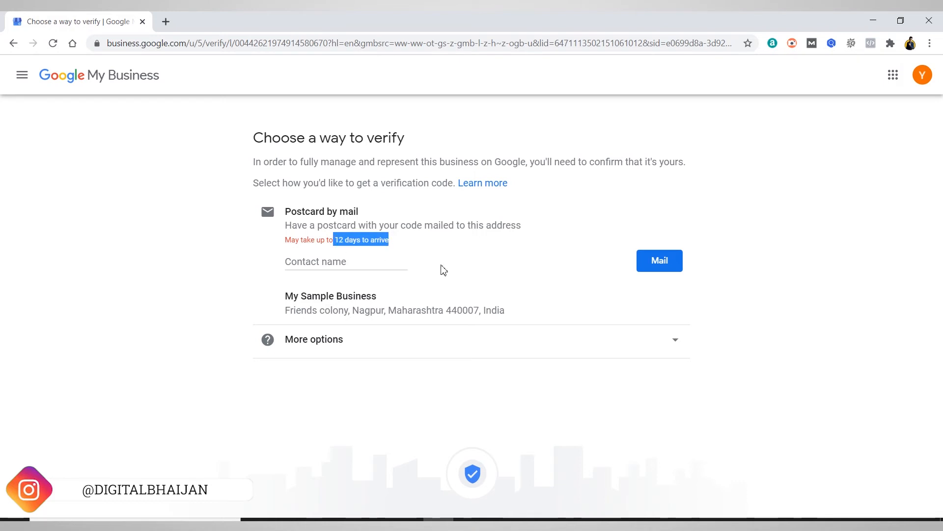
pyautogui.click(470, 266)
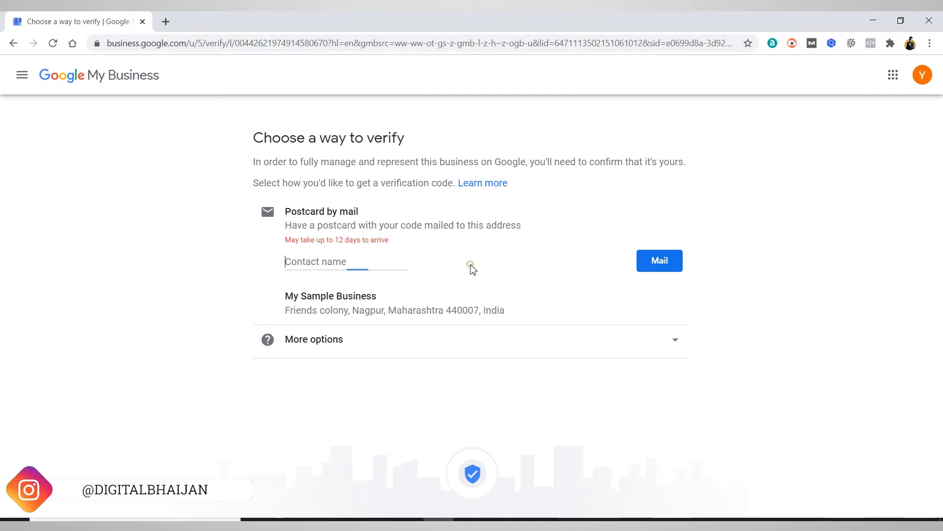
pyautogui.click(648, 339)
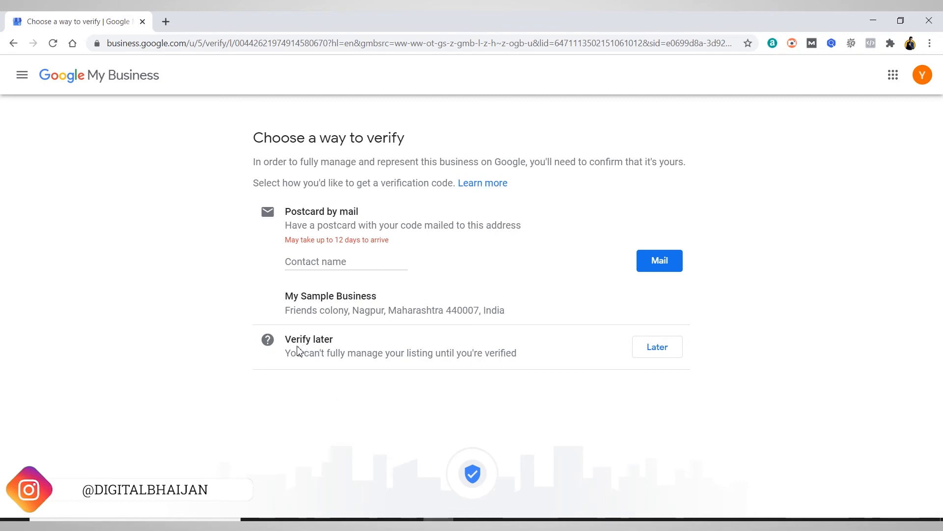
pyautogui.click(669, 355)
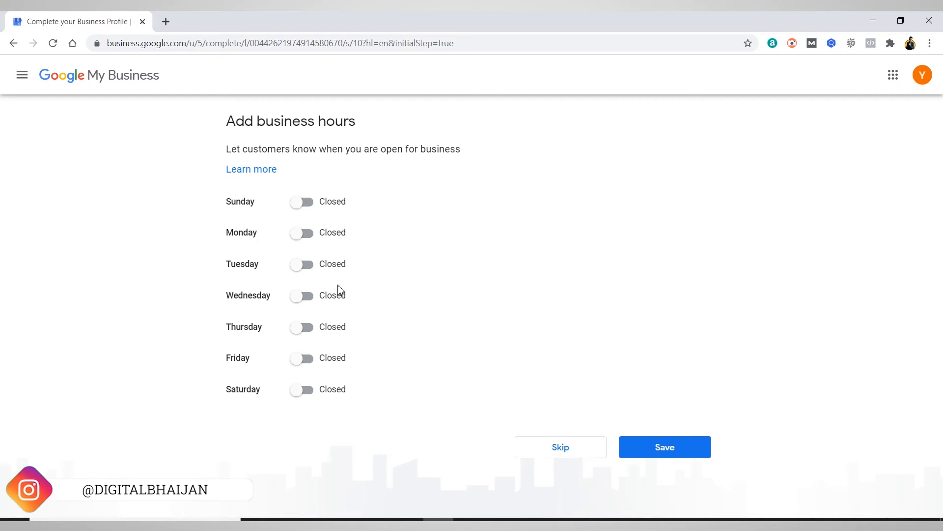
# Mark the business as open from Monday through Saturday, keeping Sunday closed.
pyautogui.click(306, 238)
pyautogui.click(307, 266)
pyautogui.click(308, 297)
pyautogui.click(307, 334)
pyautogui.click(305, 364)
pyautogui.click(307, 395)
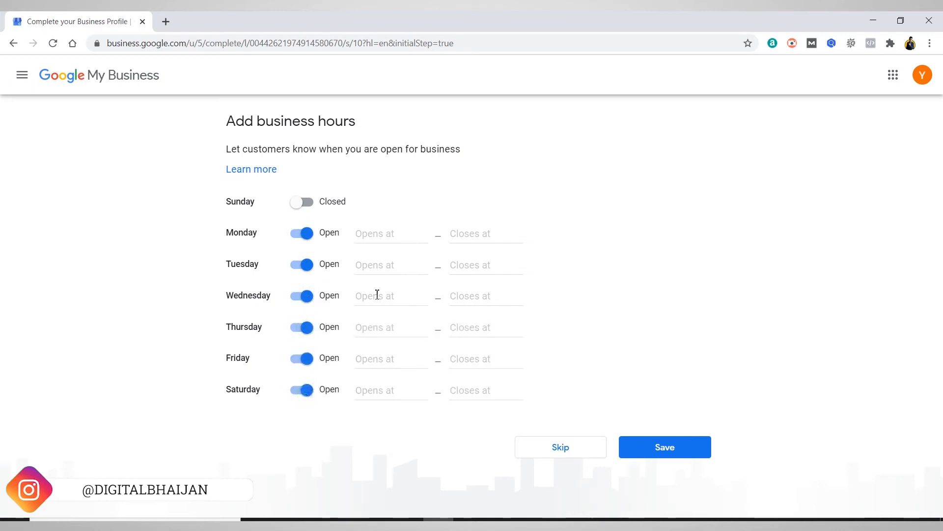
# Set the Monday to Saturday business hours to 10:00 AM – 7:00 PM and save them.
pyautogui.click(388, 232)
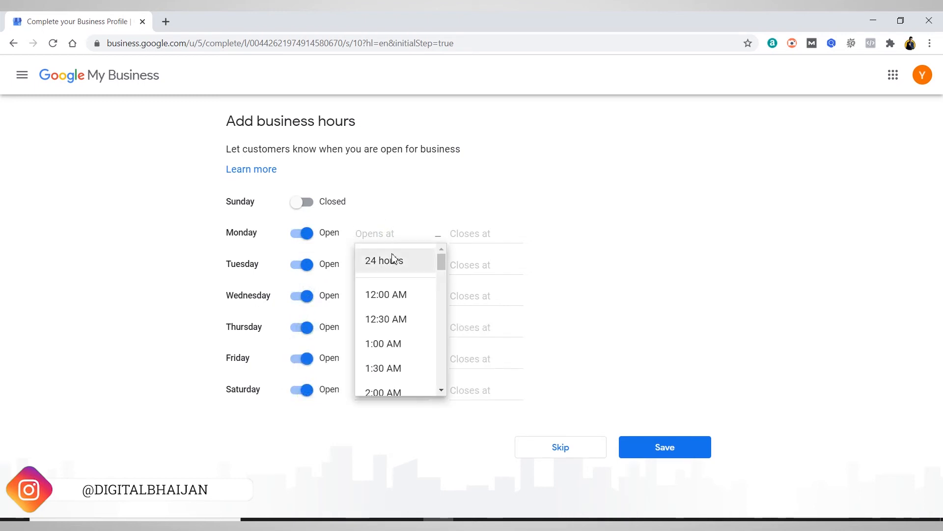
pyautogui.write('10')
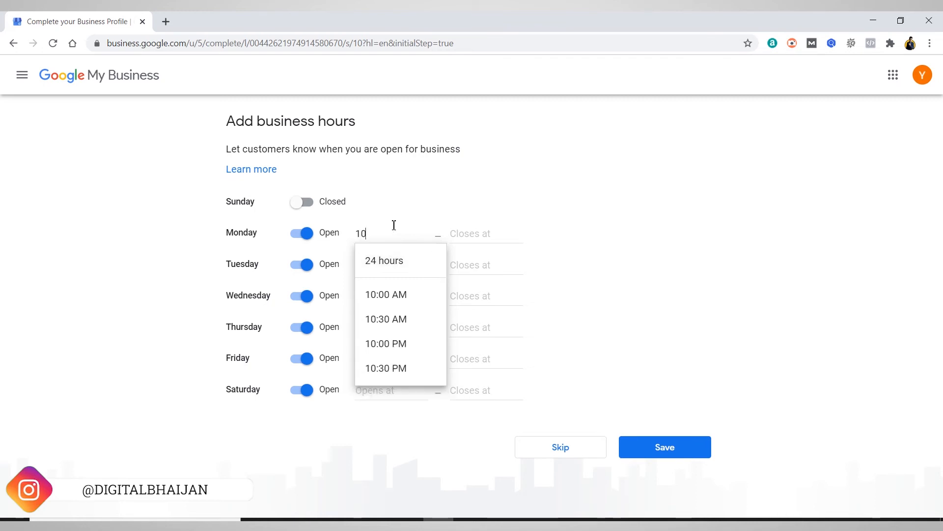
pyautogui.click(377, 294)
pyautogui.click(491, 234)
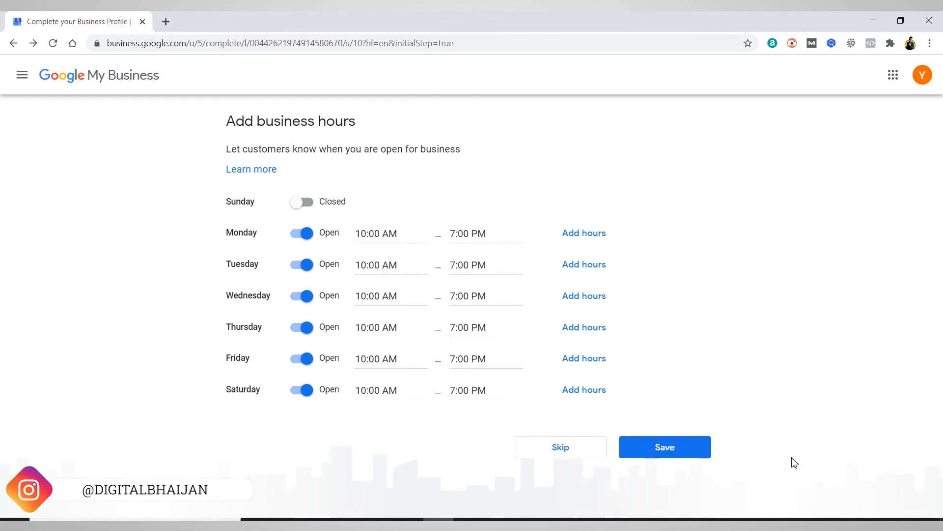
pyautogui.click(672, 450)
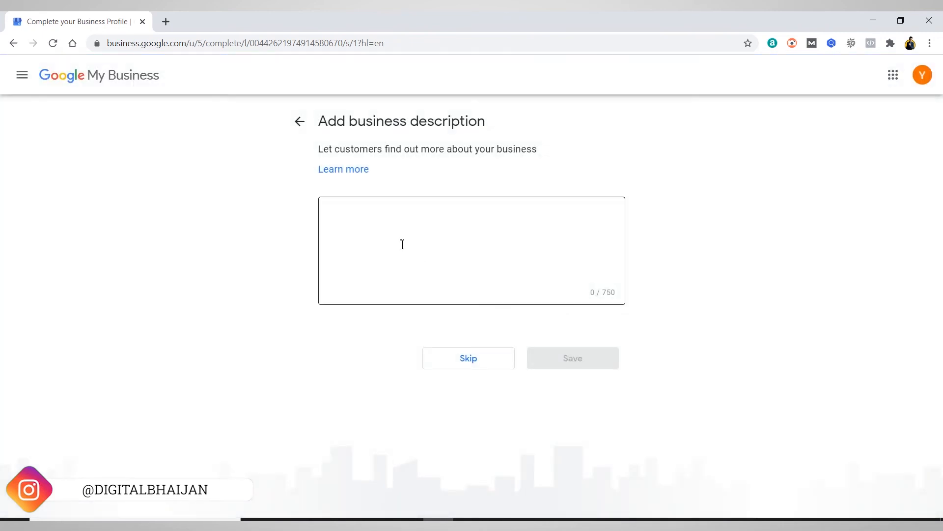
# Enter "This is a coaching centre for Higher Education." as the business description and save it.
pyautogui.click(402, 244)
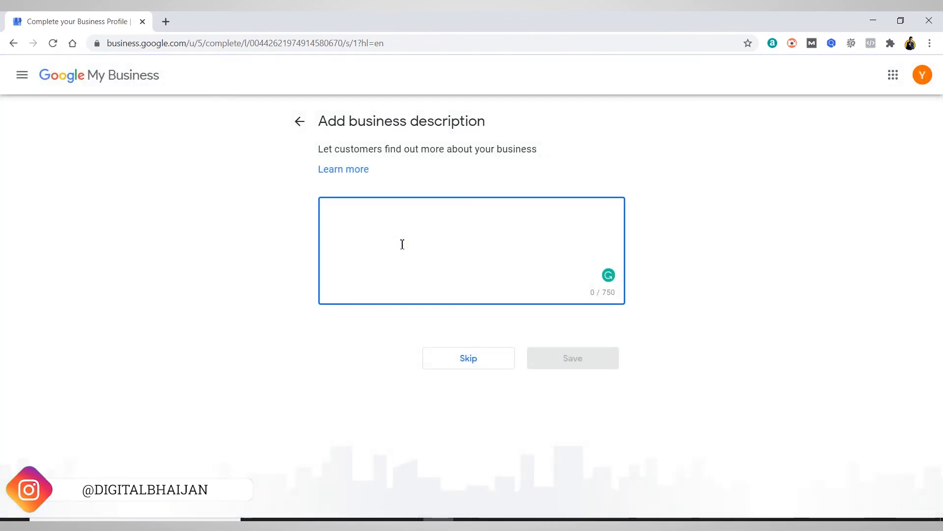
pyautogui.write('This ')
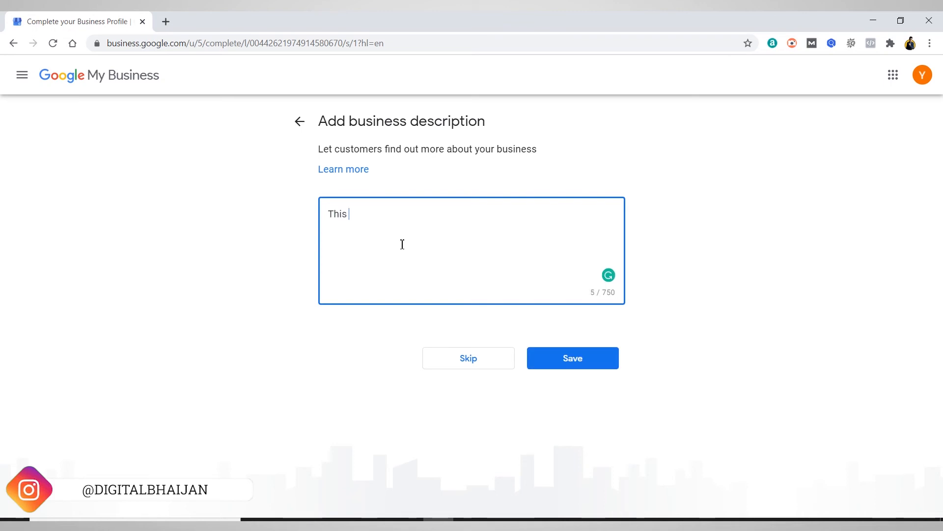
pyautogui.write('is a coaching centre for Higher Education.')
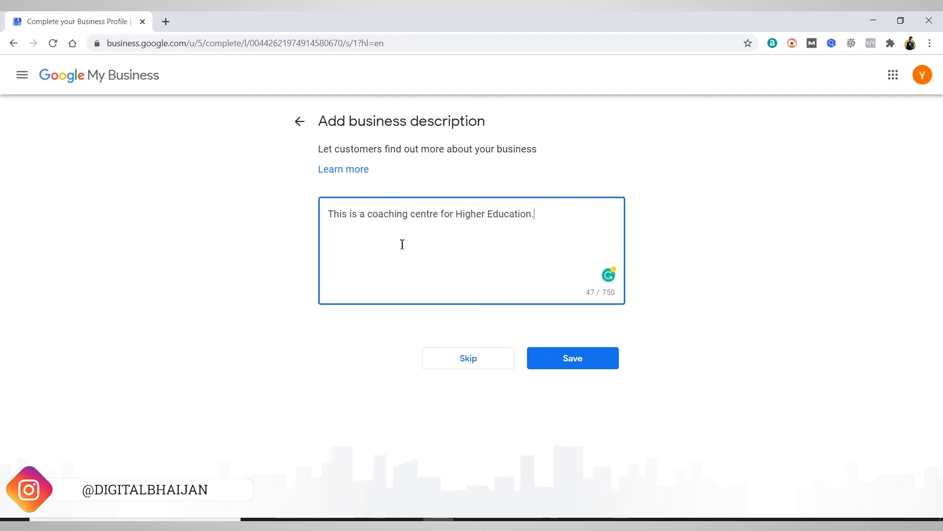
pyautogui.click(602, 350)
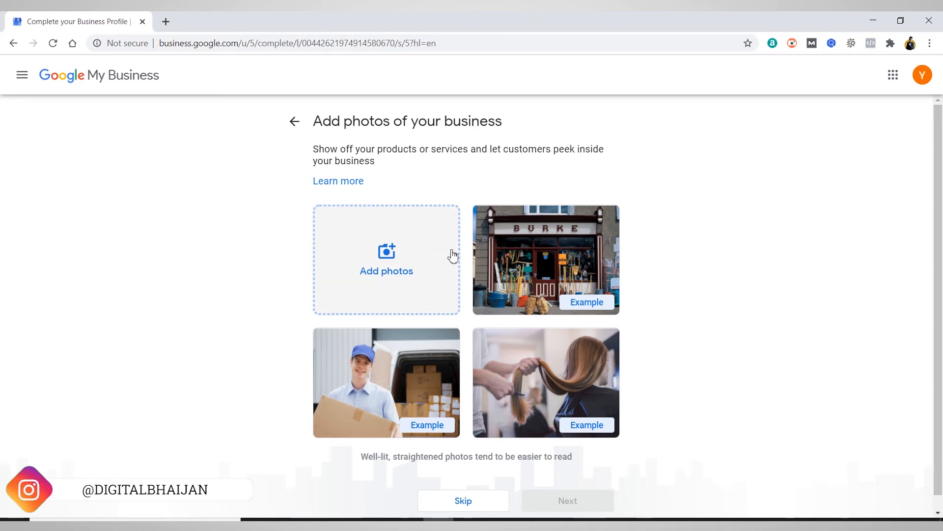
# Skip adding business photos and continue past the profile summary to the business dashboard.
pyautogui.scroll(-1, 365, 281)
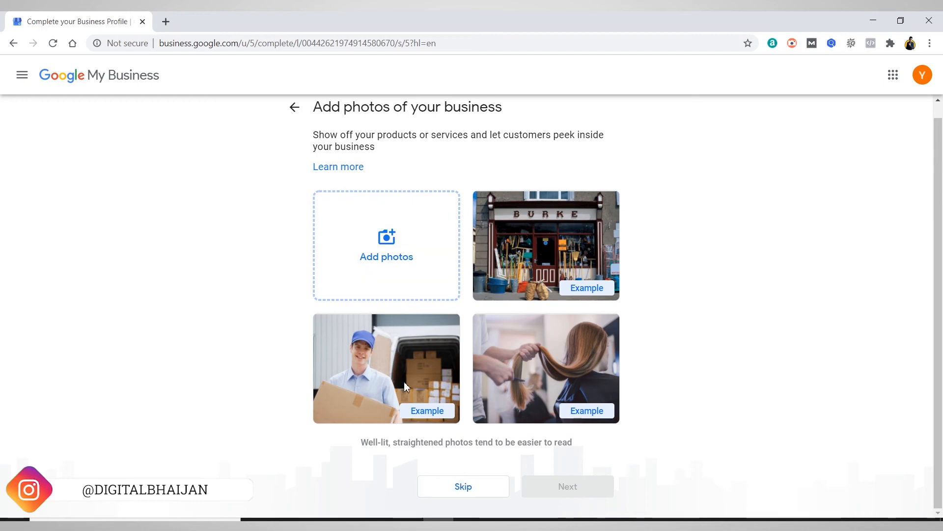
pyautogui.click(472, 494)
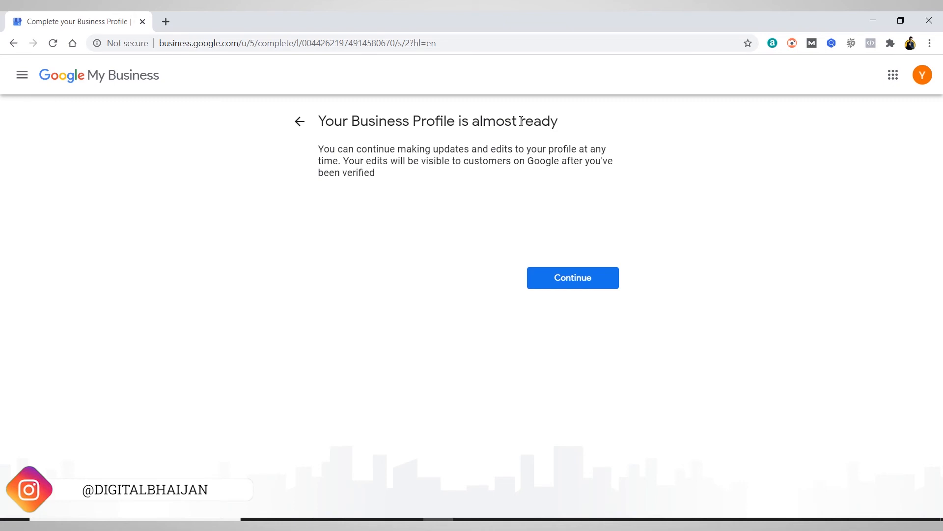
pyautogui.click(592, 283)
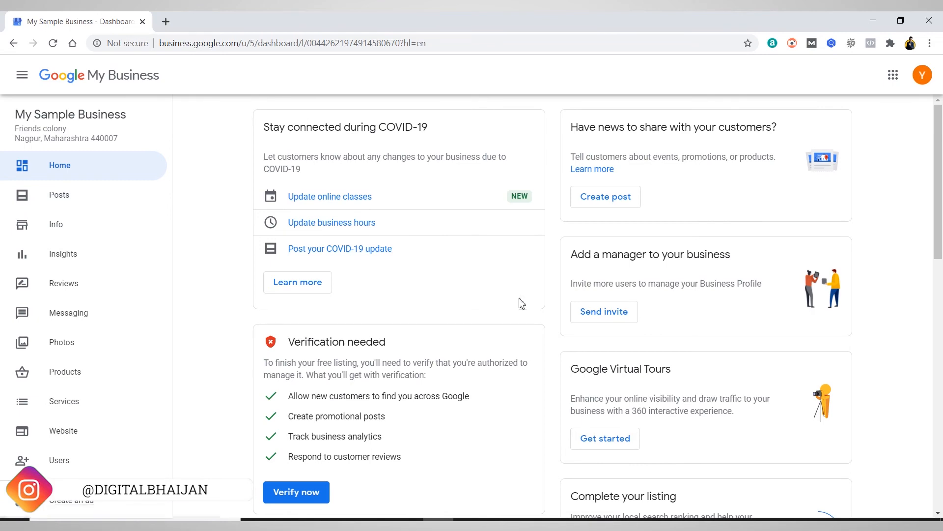
pyautogui.scroll(-13, 522, 304)
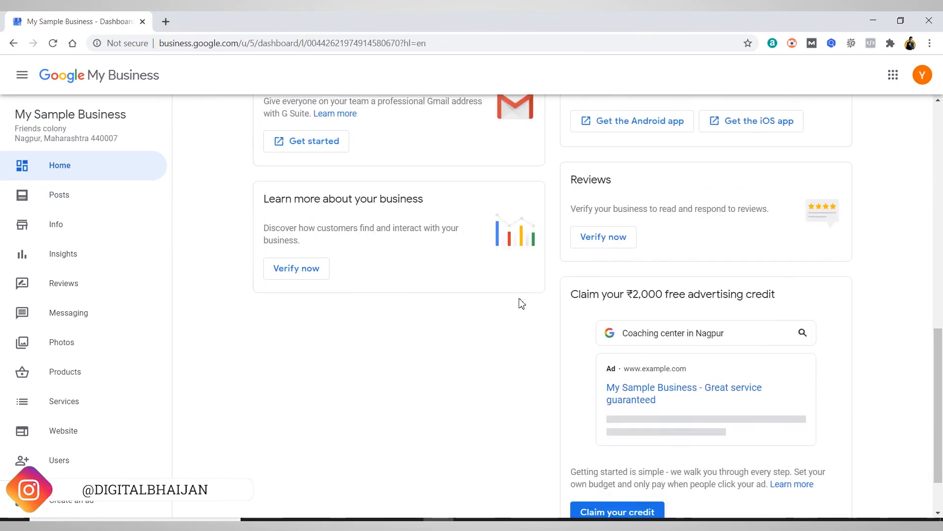
# Review the cards on the business dashboard, including the offer to claim ₹2,000 free advertising credit.
pyautogui.scroll(-1, 522, 303)
pyautogui.scroll(4, 528, 316)
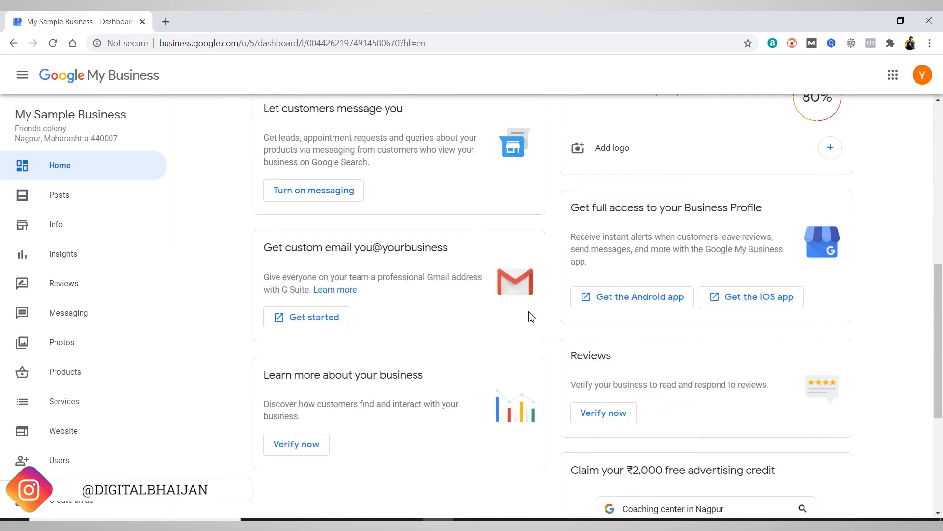
pyautogui.scroll(1, 531, 316)
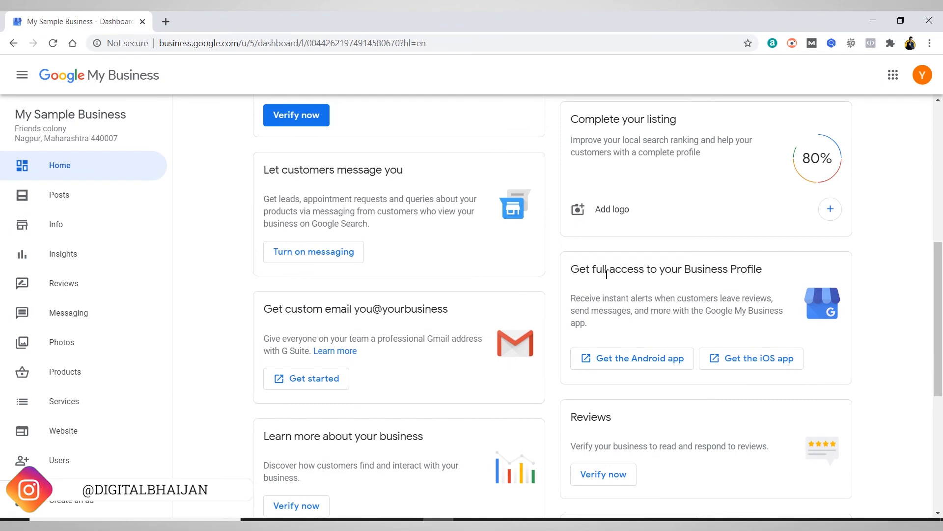
pyautogui.scroll(-5, 548, 301)
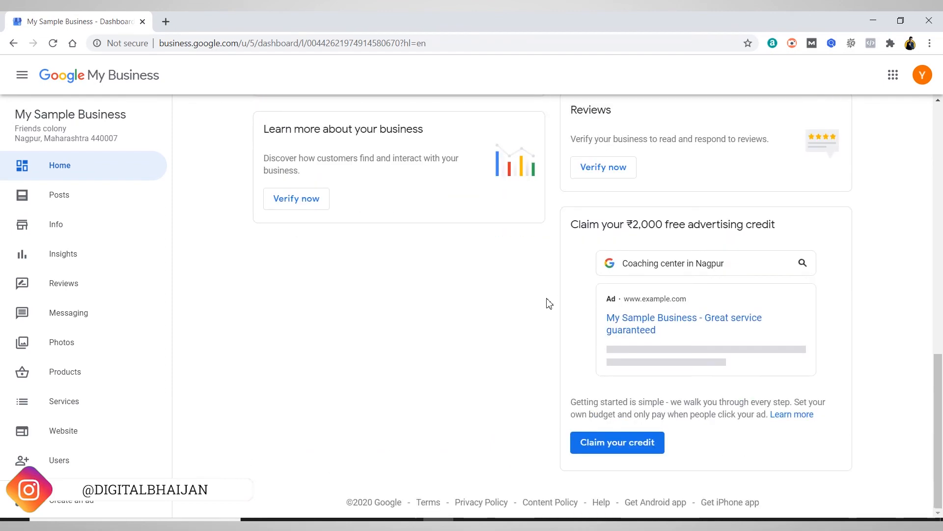
pyautogui.moveTo(566, 225); pyautogui.dragTo(788, 226)
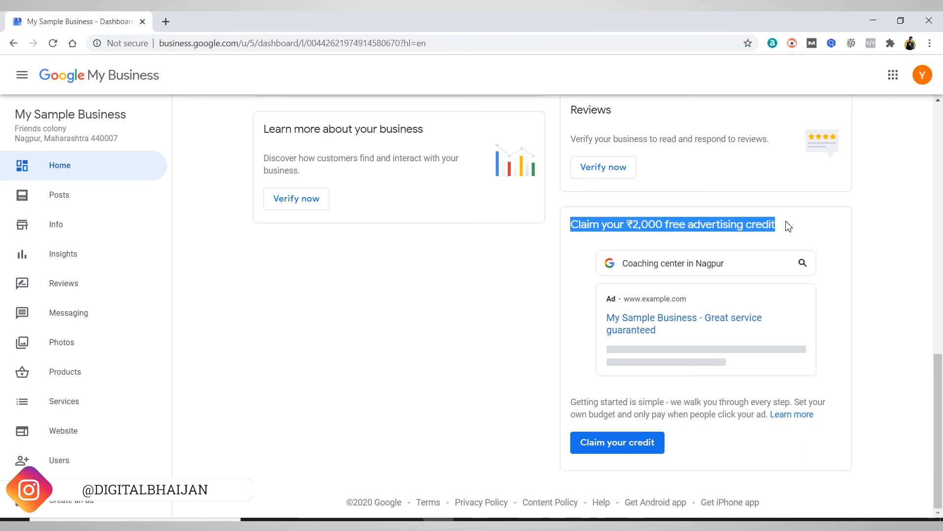
pyautogui.click(605, 225)
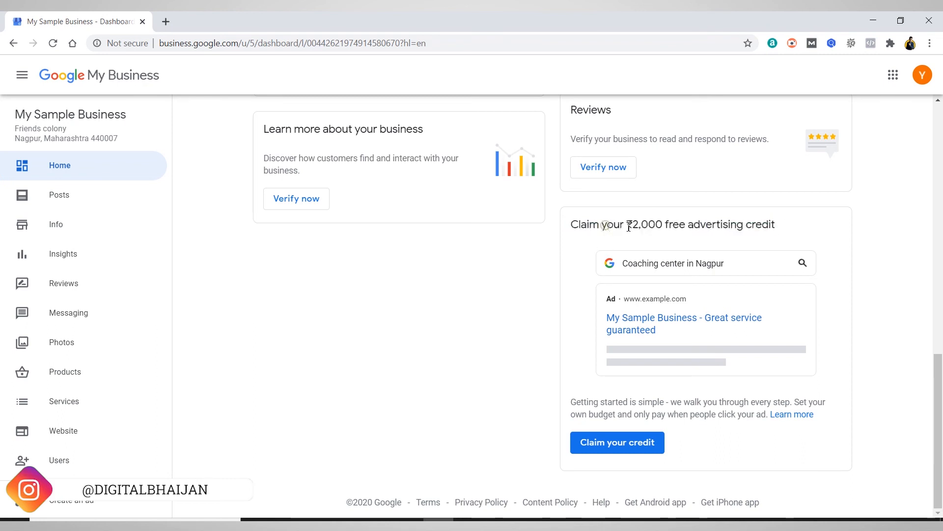
pyautogui.moveTo(629, 227); pyautogui.dragTo(673, 223)
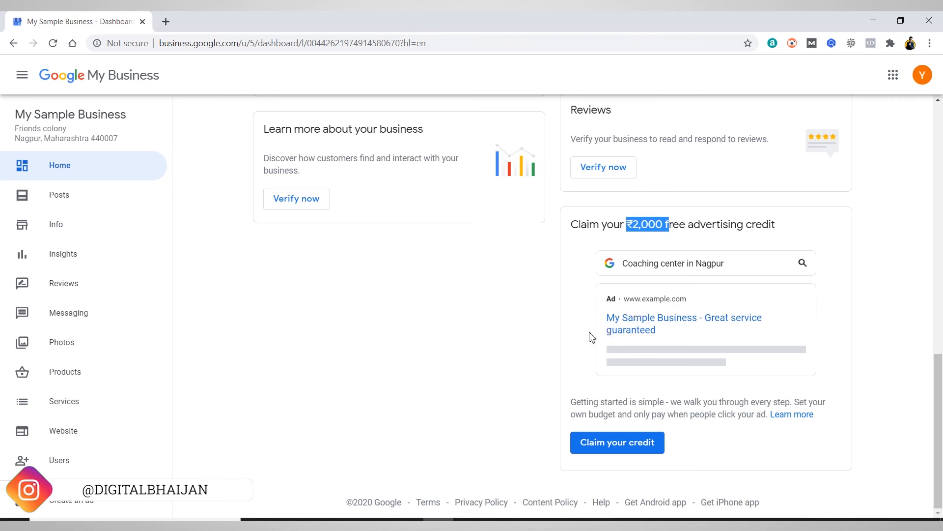
pyautogui.click(518, 325)
pyautogui.scroll(1, 259, 353)
pyautogui.scroll(7, 256, 352)
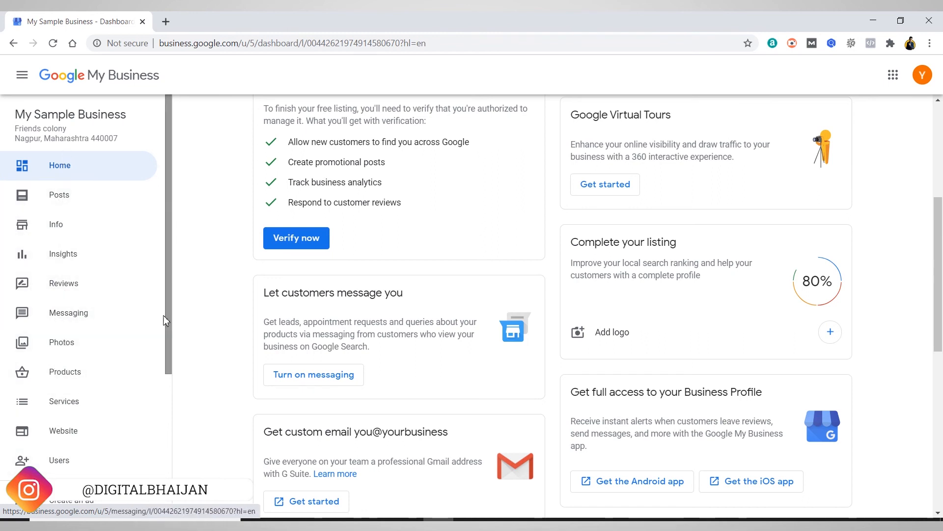
pyautogui.scroll(5, 625, 274)
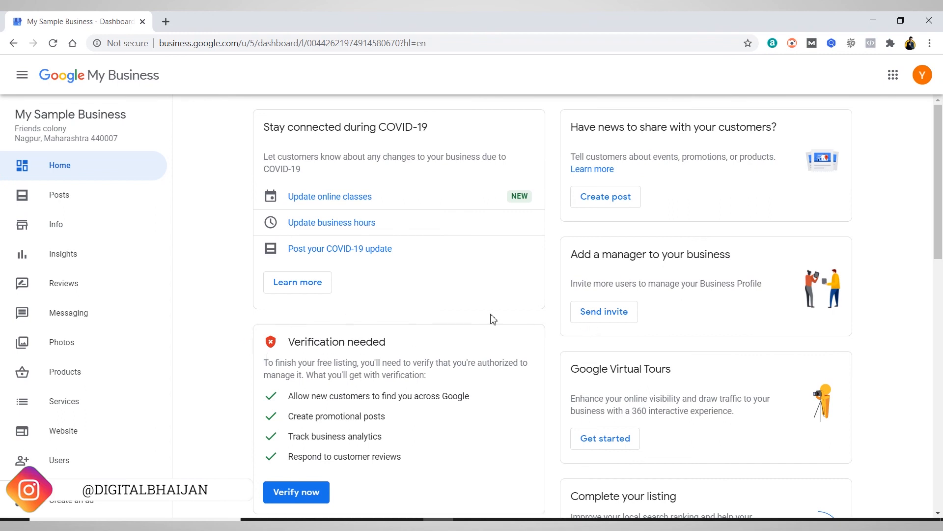
# Switch to Photo Gallery and look through the photos of Google's mailed envelope, promotional inserts and business verification letter.
pyautogui.click(560, 521)
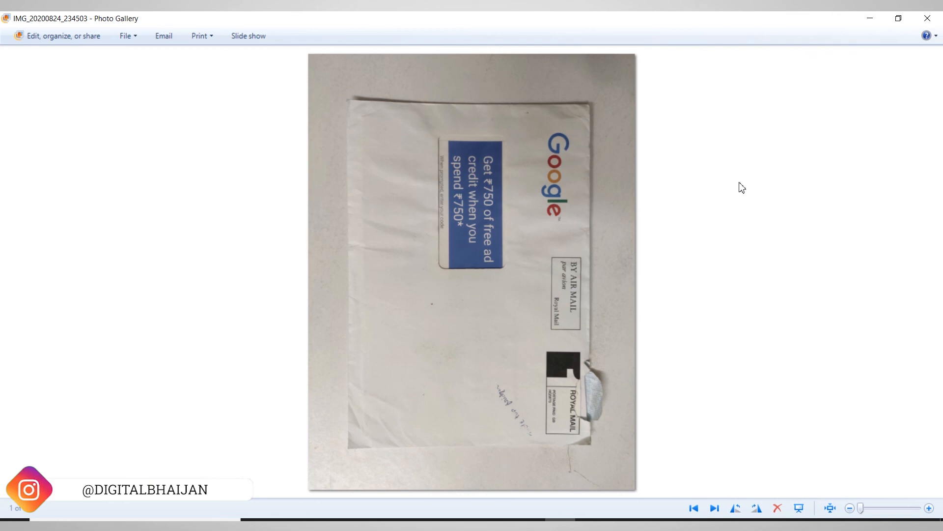
pyautogui.press('Right')
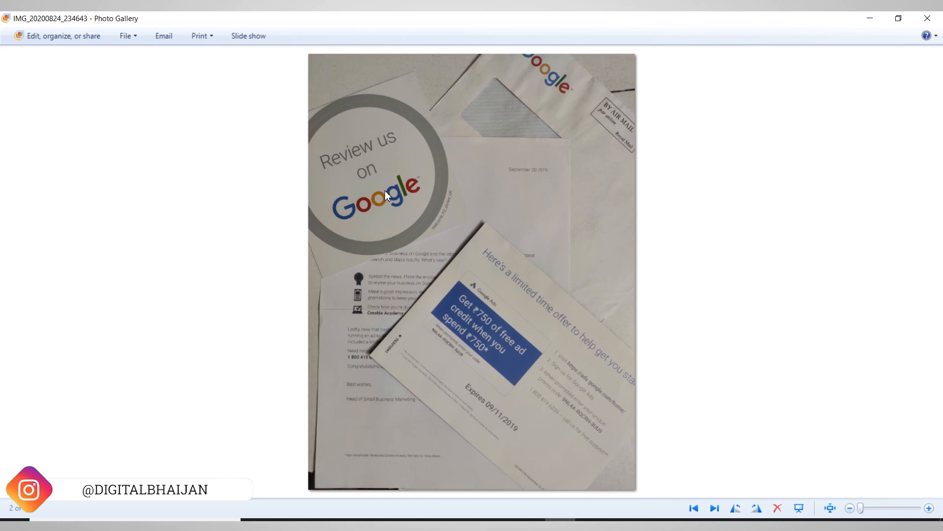
pyautogui.press('Right')
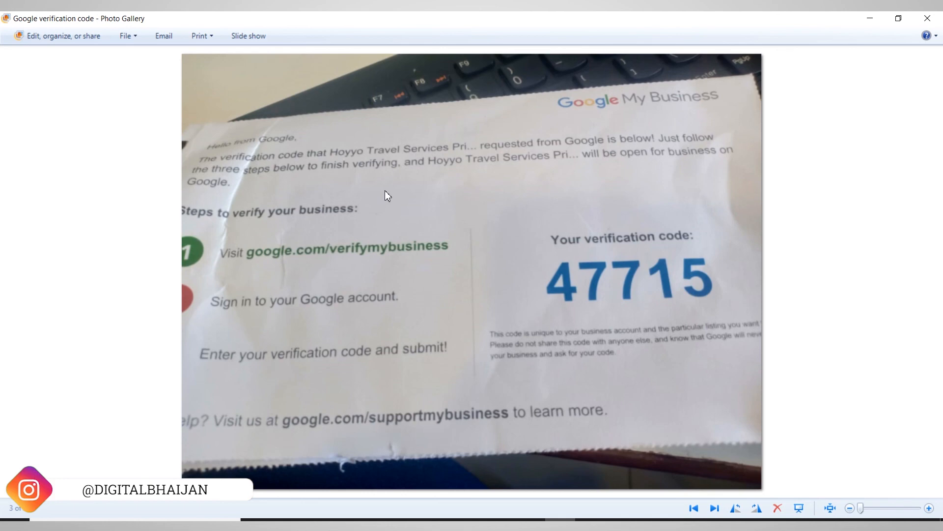
pyautogui.press('Right')
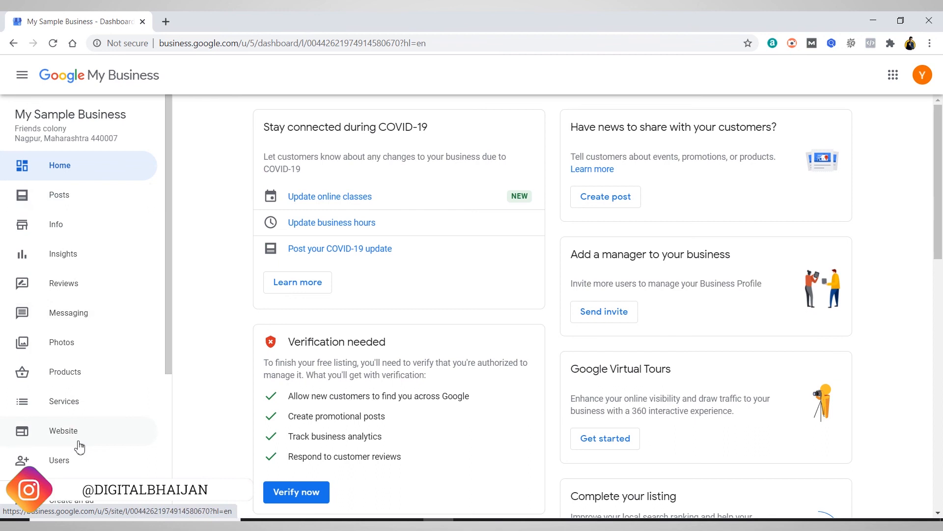
# Examine the management options available for the business, from Posts and Info down to Linked accounts and Settings.
pyautogui.scroll(-3, 71, 432)
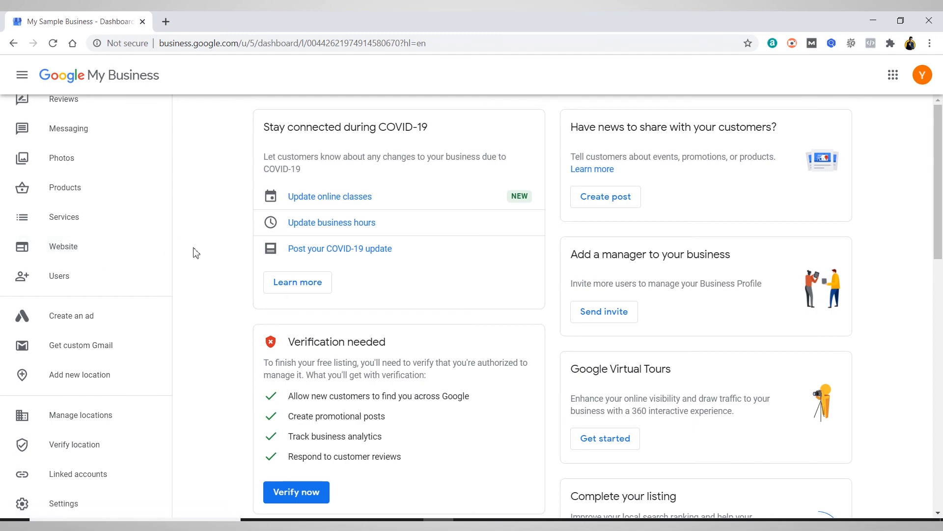
pyautogui.scroll(-1, 206, 256)
pyautogui.scroll(1, 206, 255)
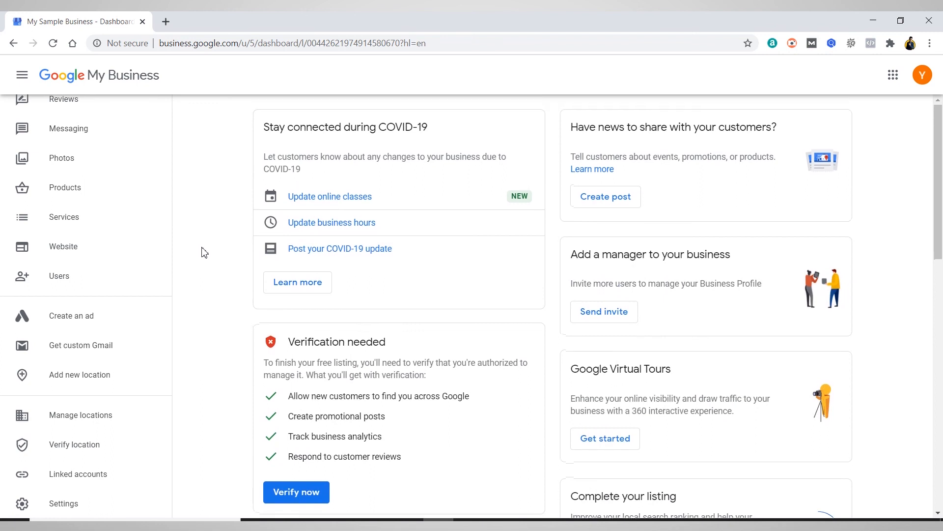
pyautogui.scroll(3, 94, 251)
pyautogui.scroll(1, 95, 246)
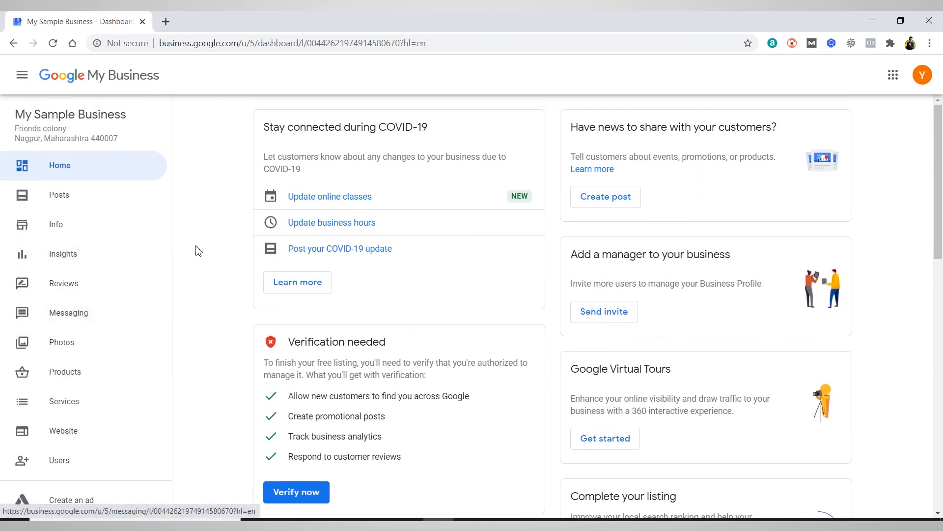